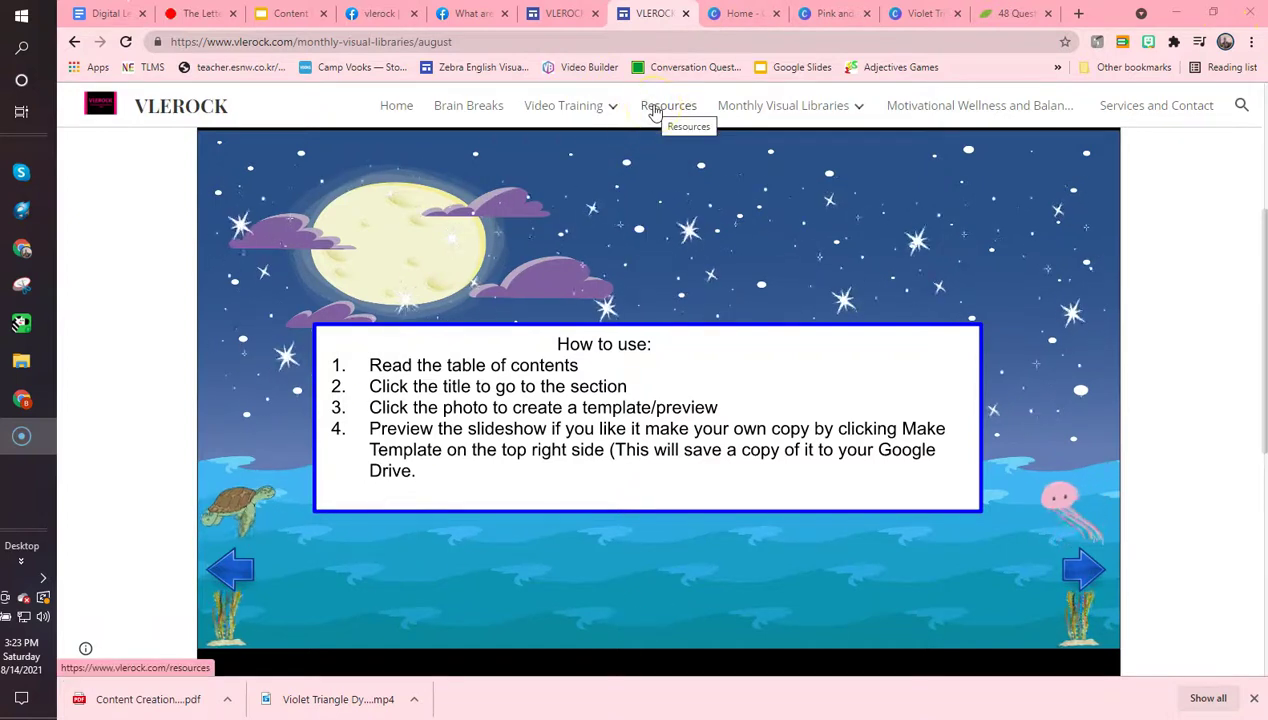
# Step: Open the August visual library and advance its slideshow to the table of contents
pyautogui.moveTo(722, 113)
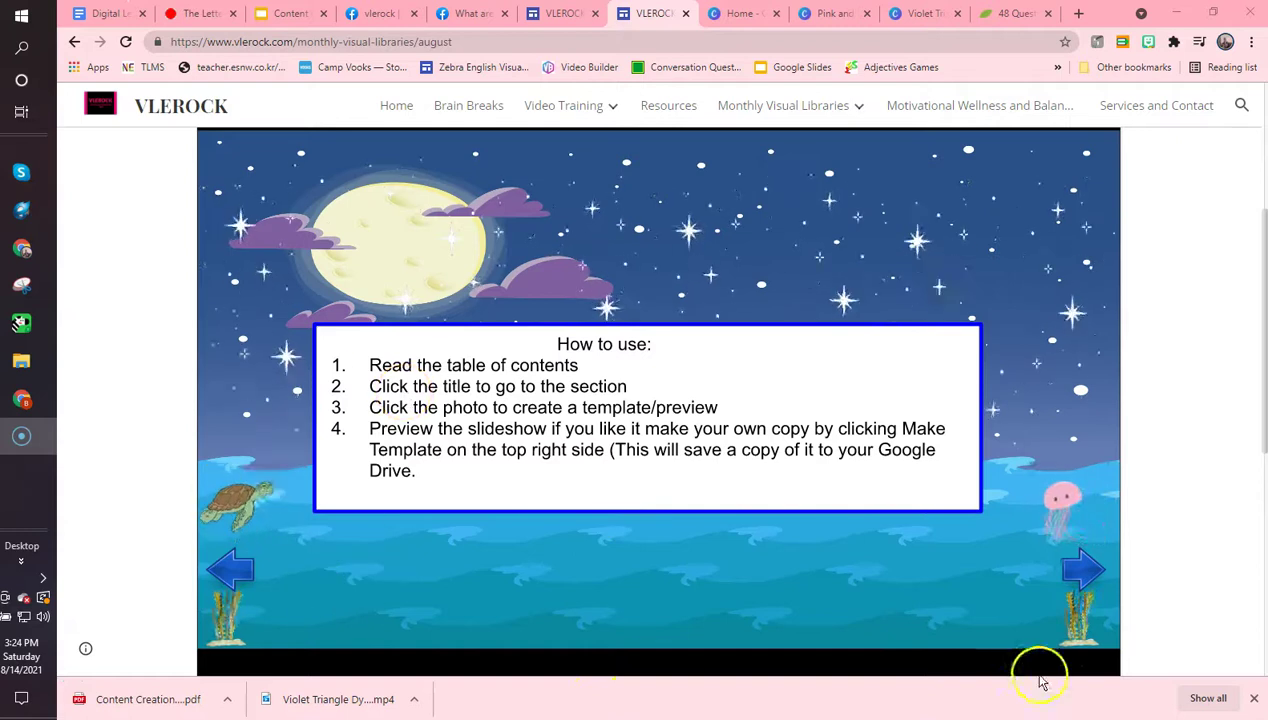
pyautogui.click(1080, 572)
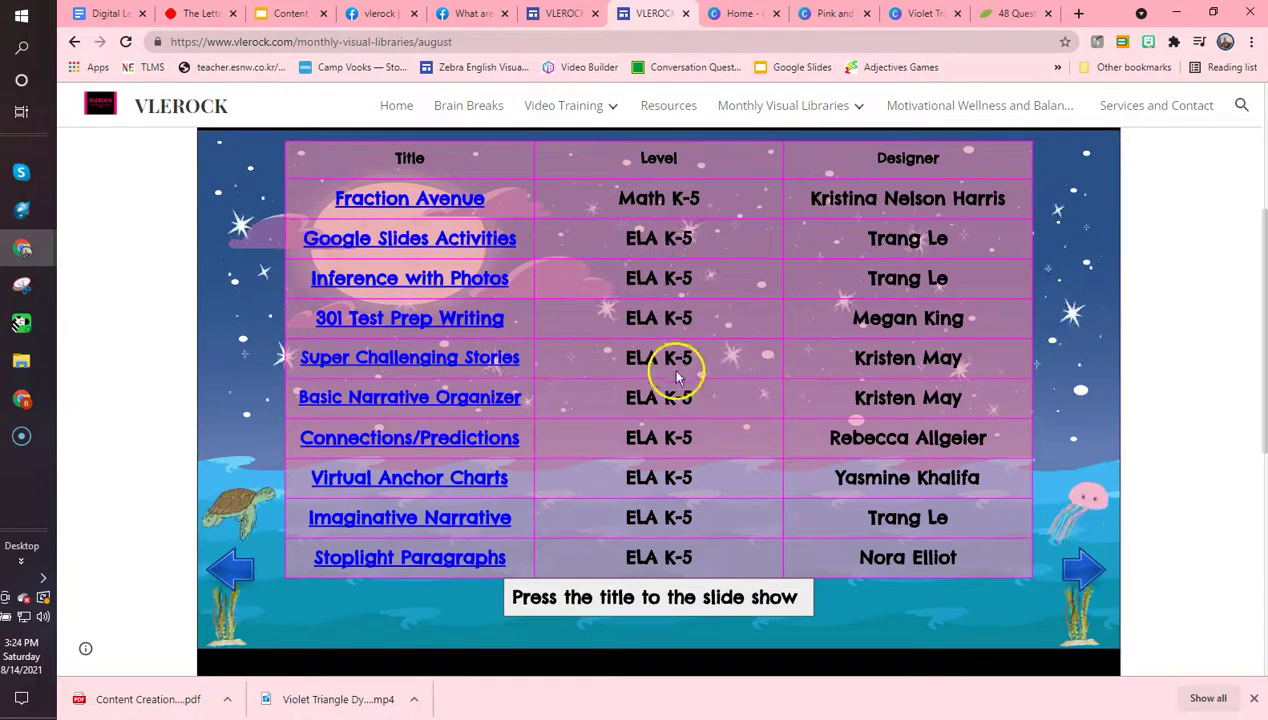
# Step: Step through the August library's remaining title tables to the Fraction Avenue slide
pyautogui.click(651, 209)
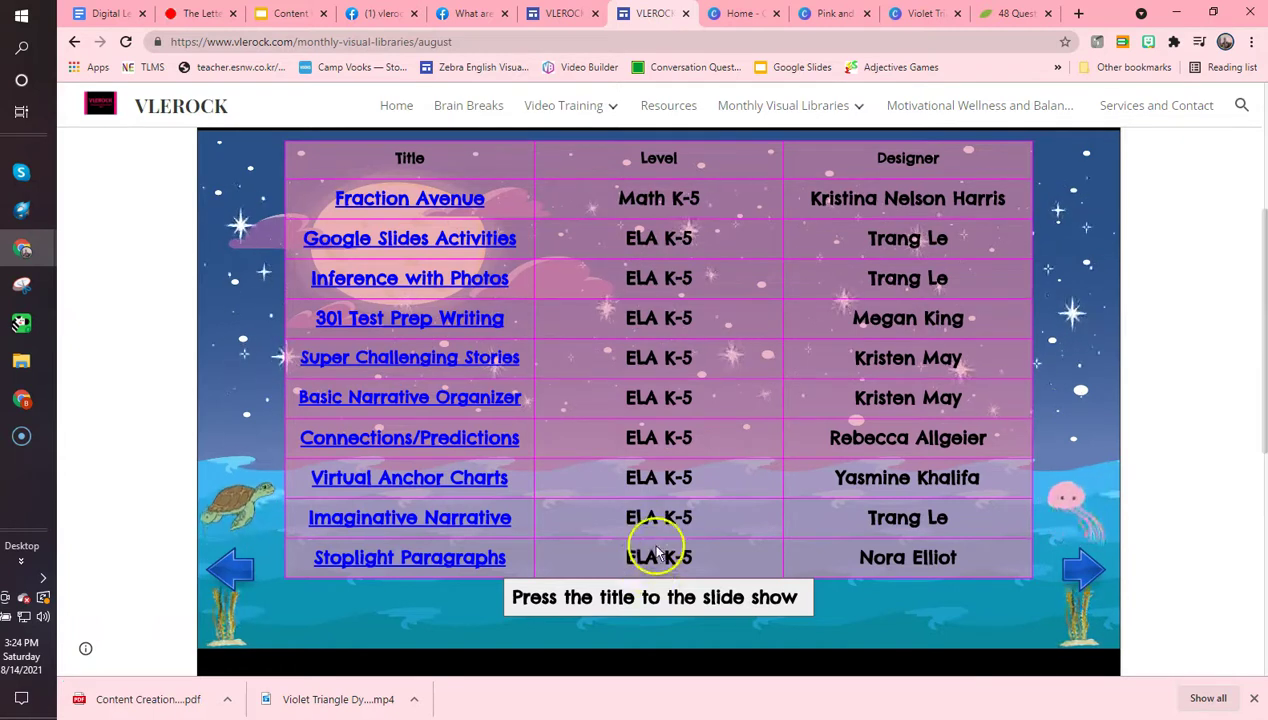
pyautogui.click(1080, 562)
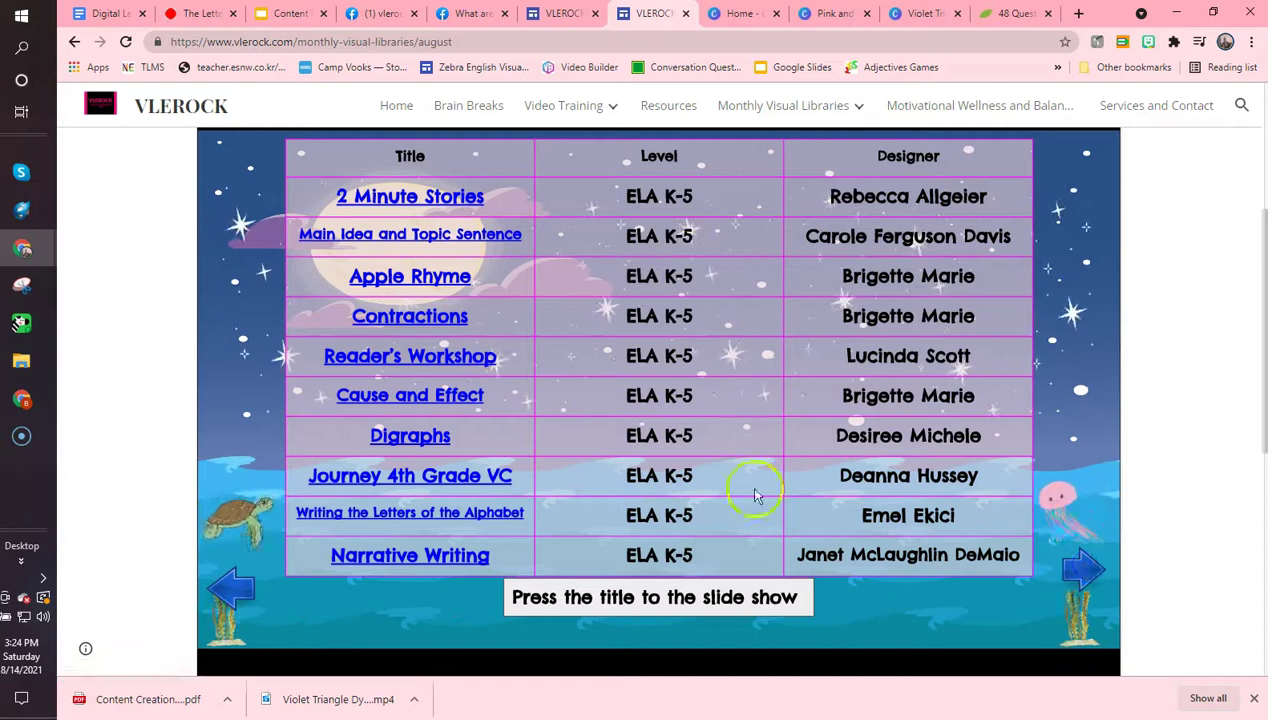
pyautogui.click(1077, 575)
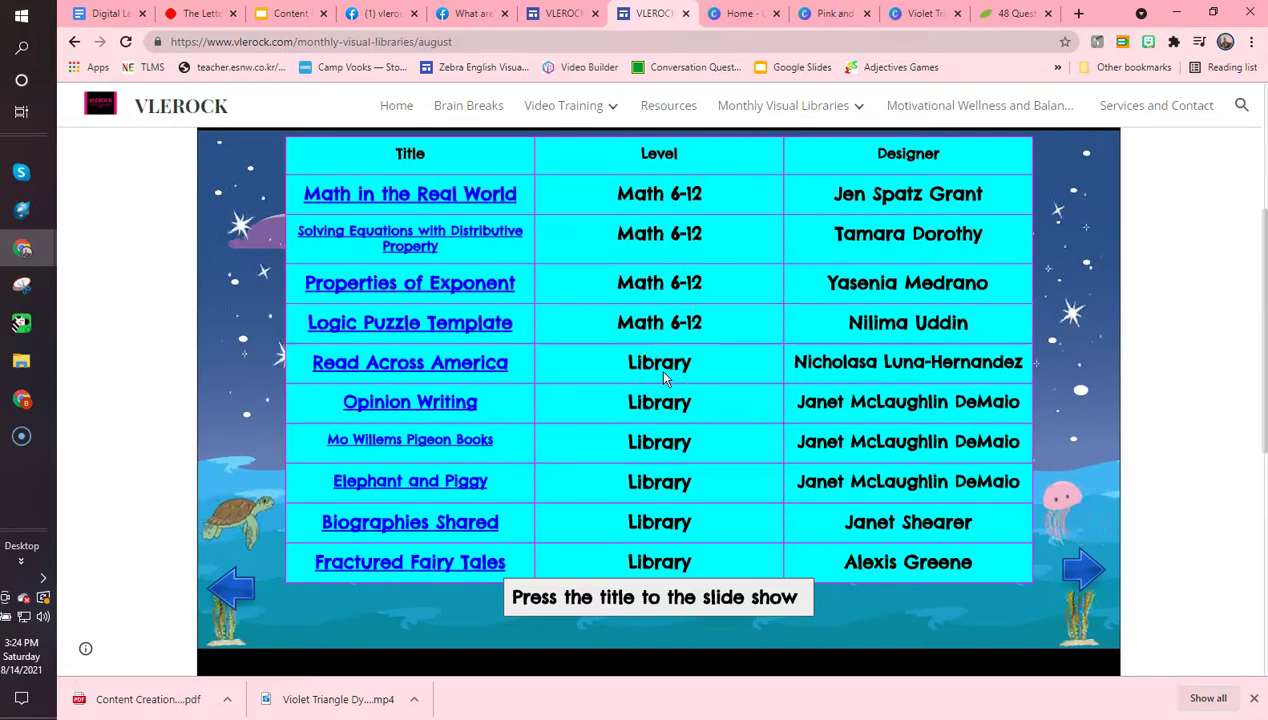
pyautogui.click(1075, 580)
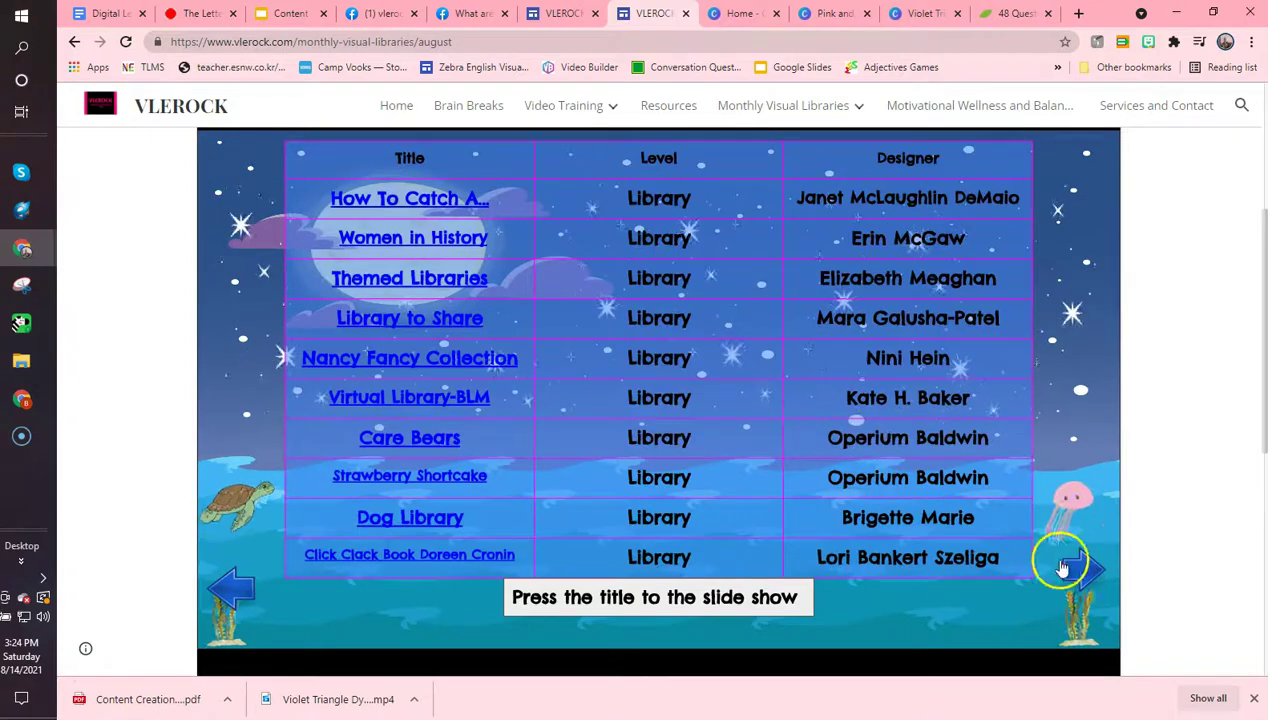
pyautogui.click(1085, 585)
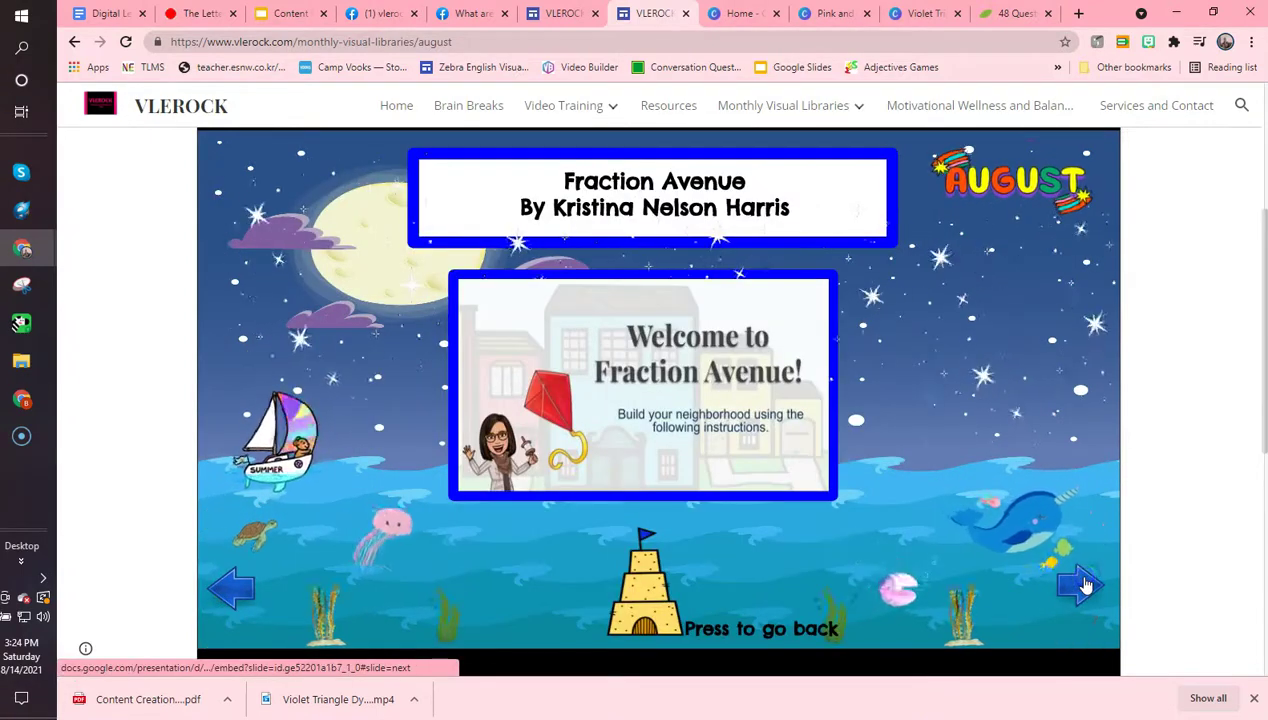
# Step: Go back to the first title table, open Inference with Photos, then return to the titles
pyautogui.click(226, 588)
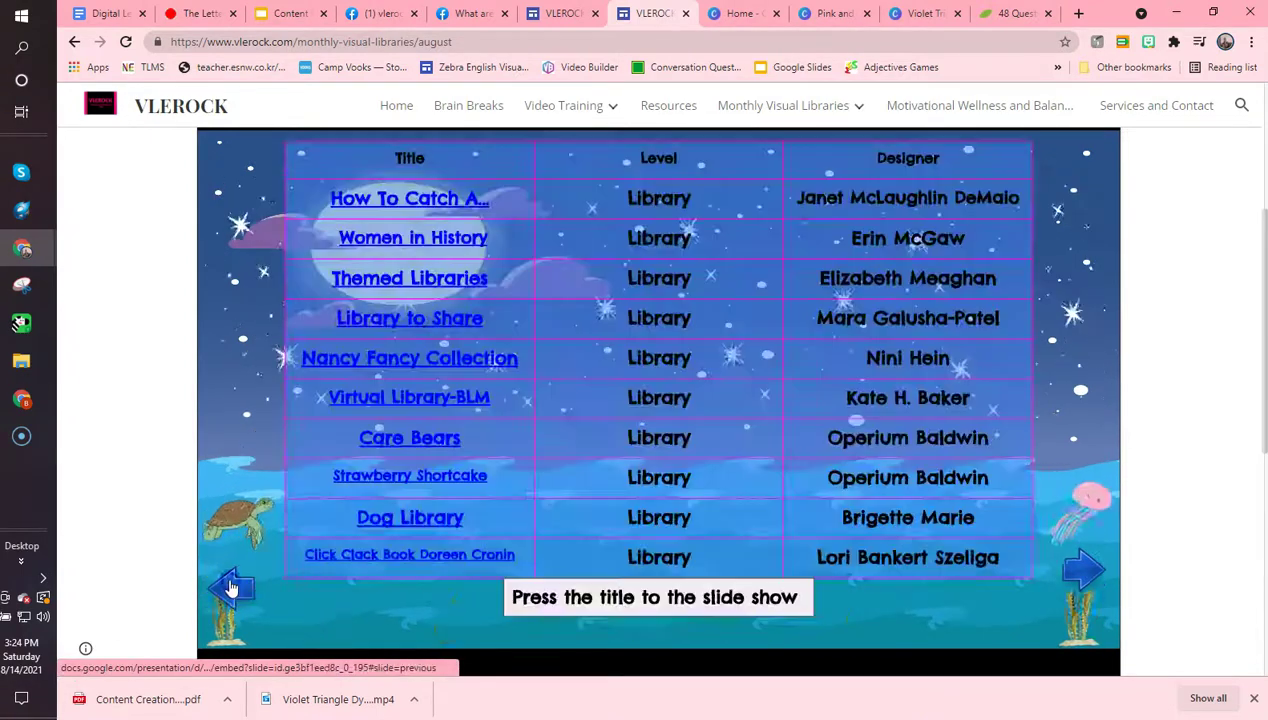
pyautogui.click(228, 588)
pyautogui.click(230, 588)
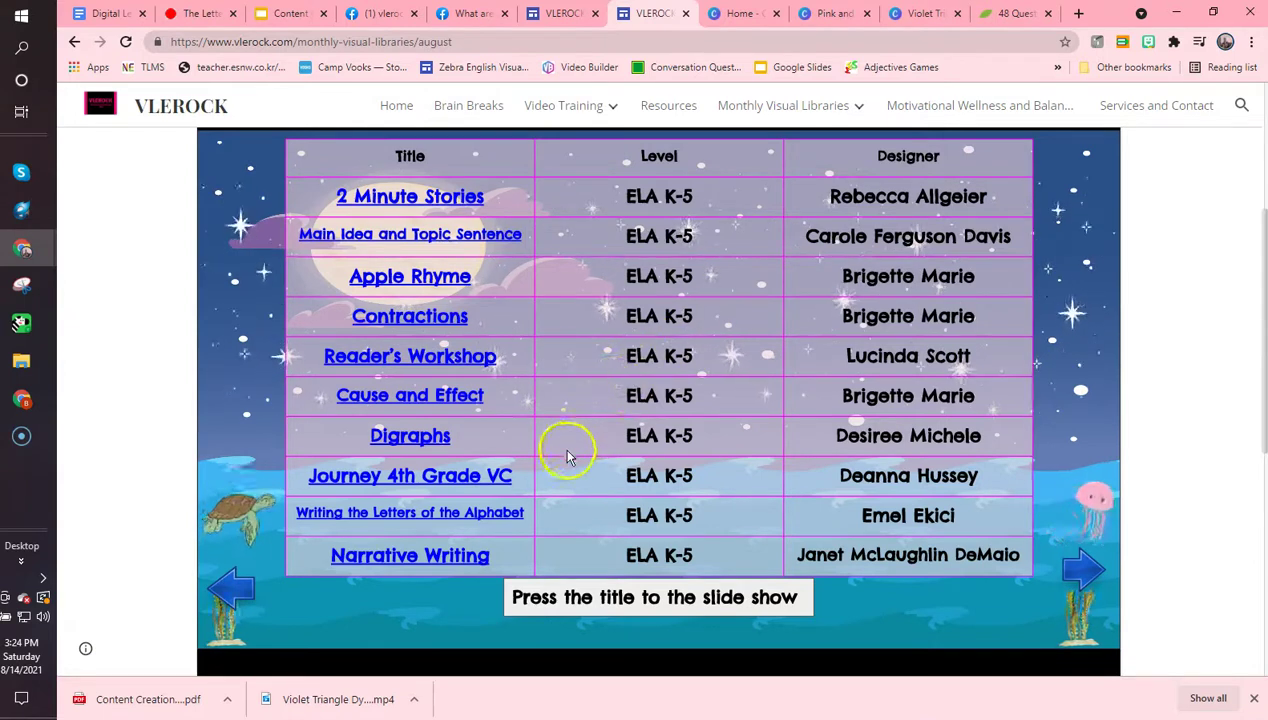
pyautogui.click(236, 582)
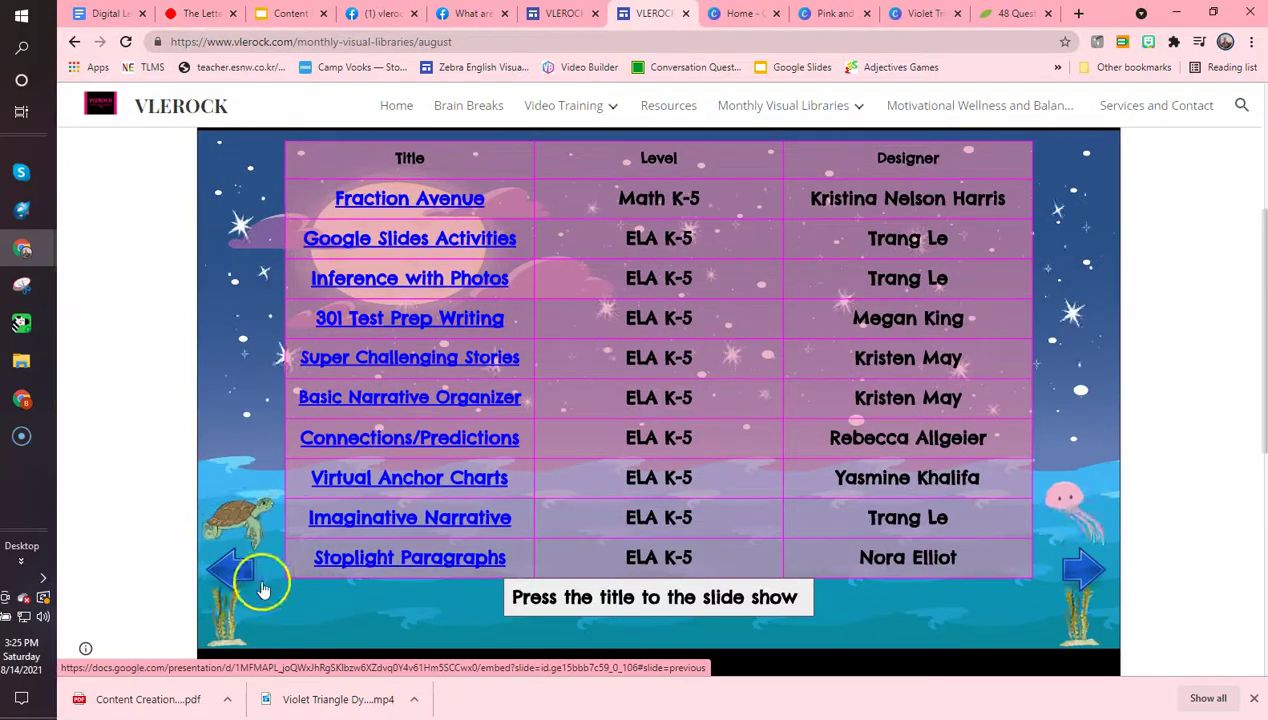
pyautogui.click(438, 284)
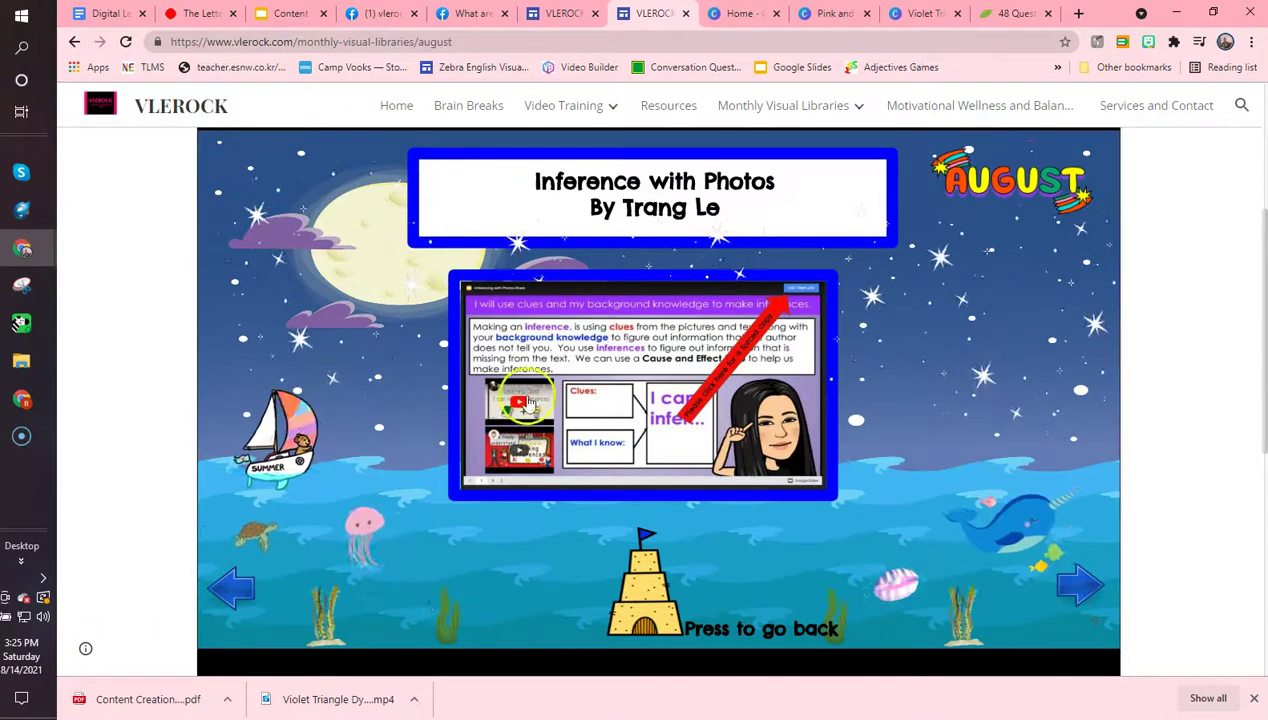
pyautogui.click(641, 596)
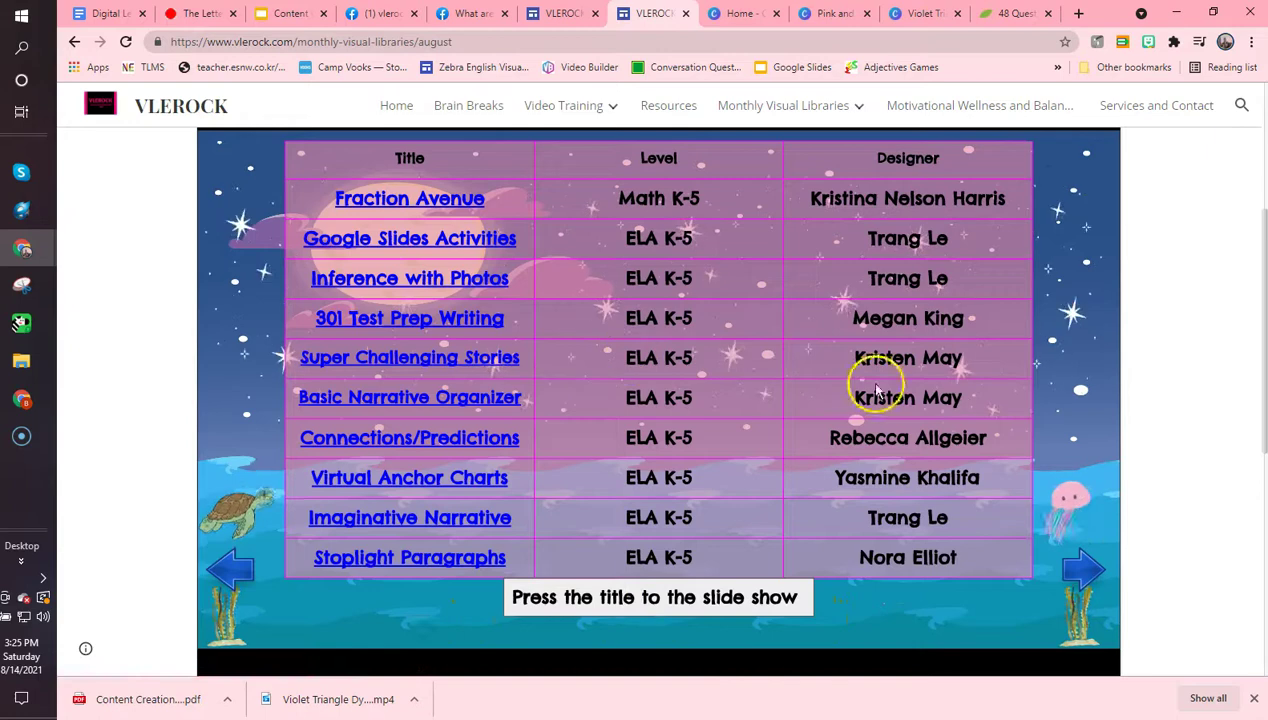
# Step: Reopen the Inference with Photos slide and open its template preview in a new tab
pyautogui.click(467, 281)
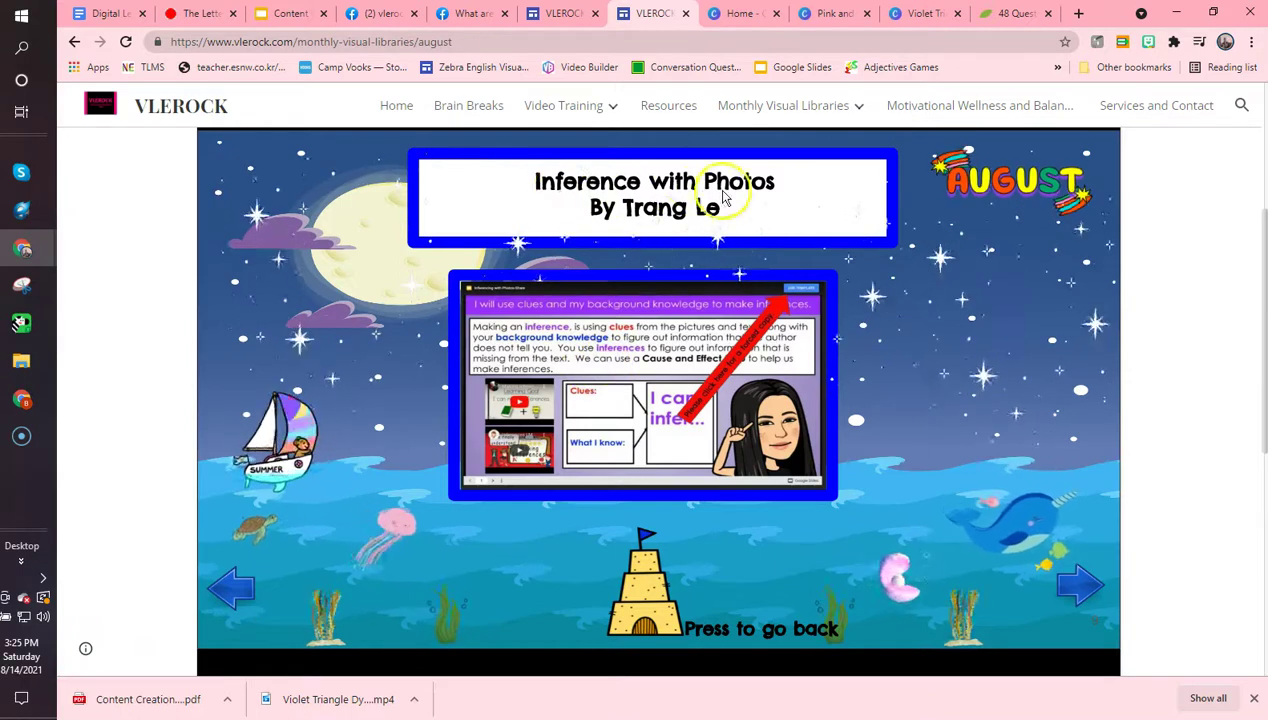
pyautogui.click(633, 401)
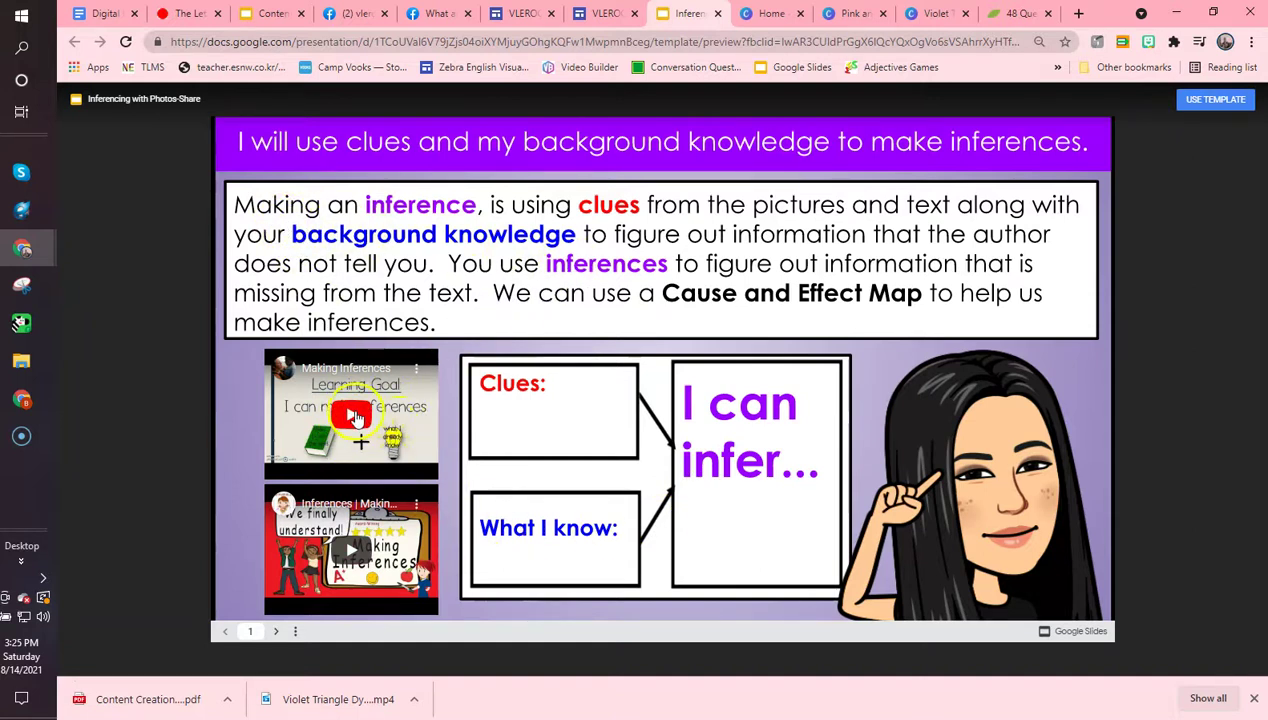
# Step: Play the Making Inferences video briefly, exit full screen, and pause it
pyautogui.click(356, 417)
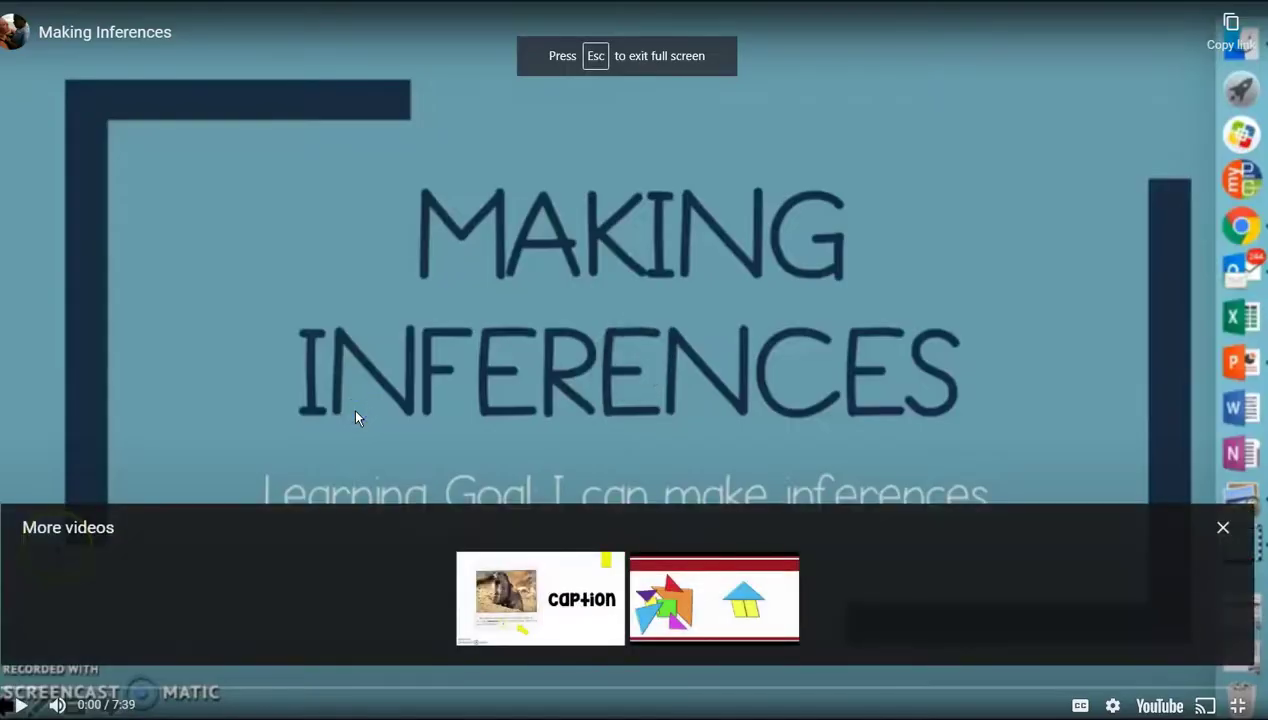
pyautogui.click(352, 401)
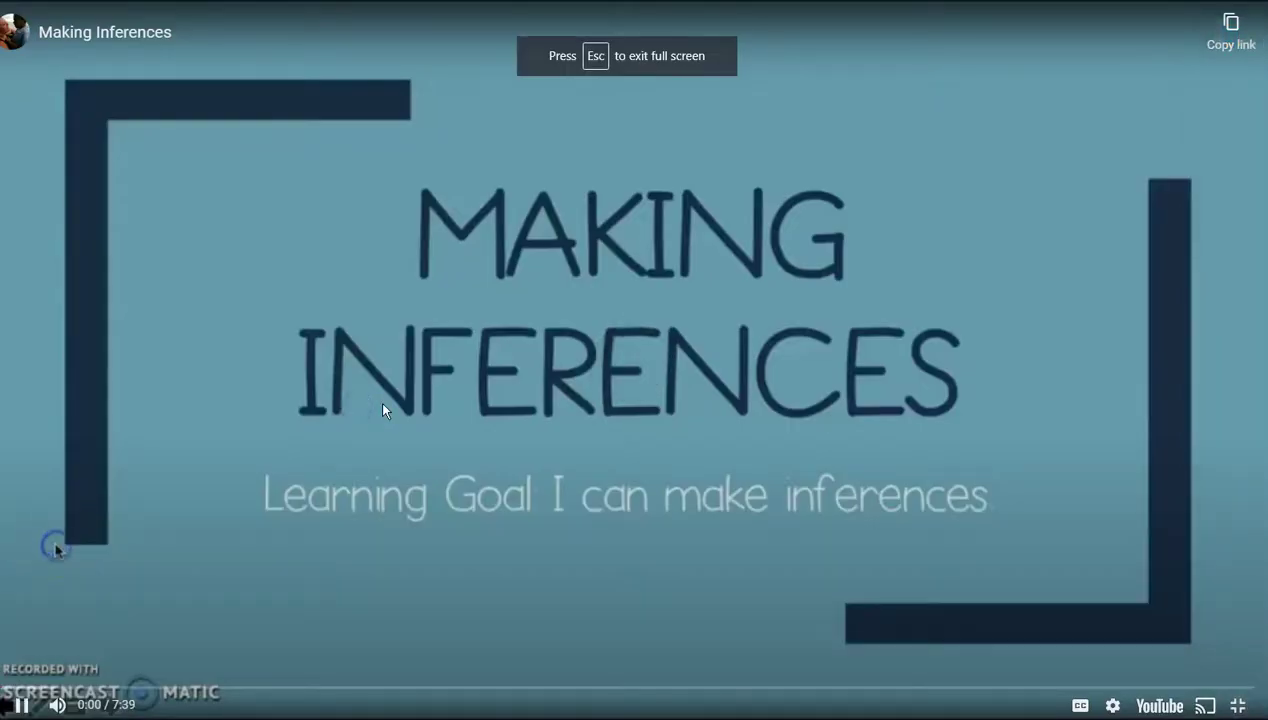
pyautogui.click(378, 399)
pyautogui.click(382, 406)
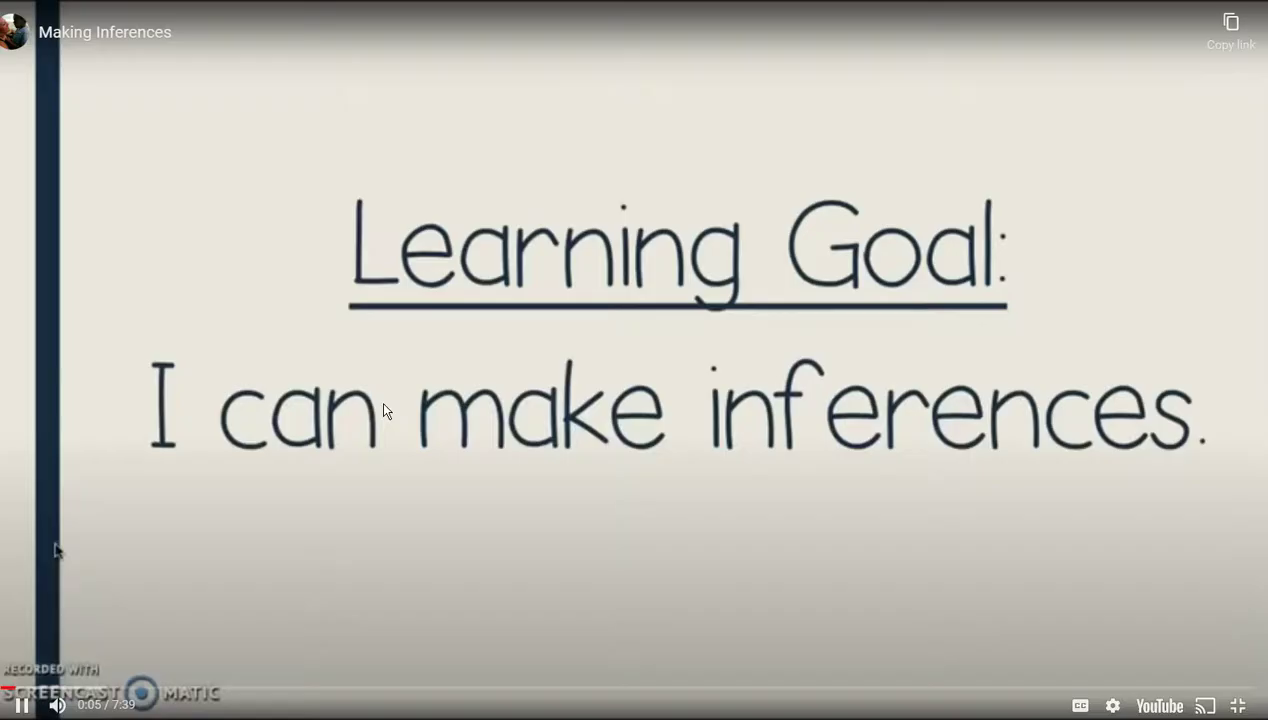
pyautogui.press('Escape')
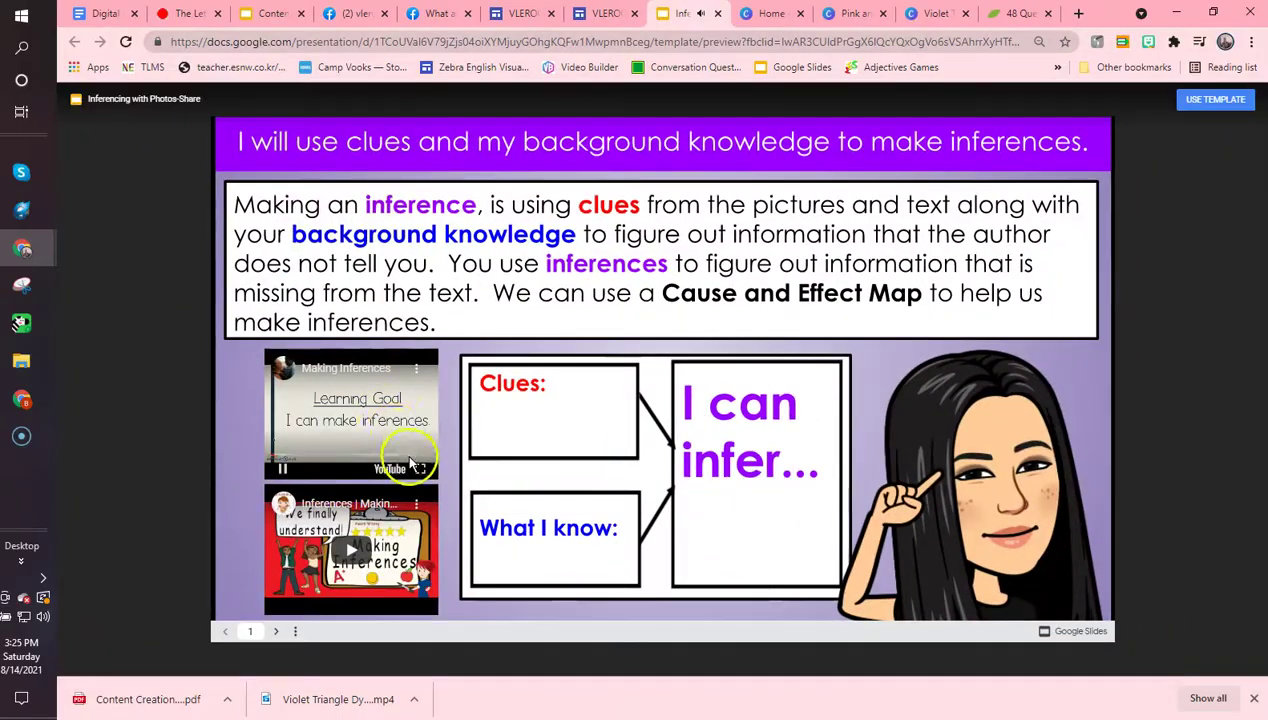
pyautogui.click(286, 463)
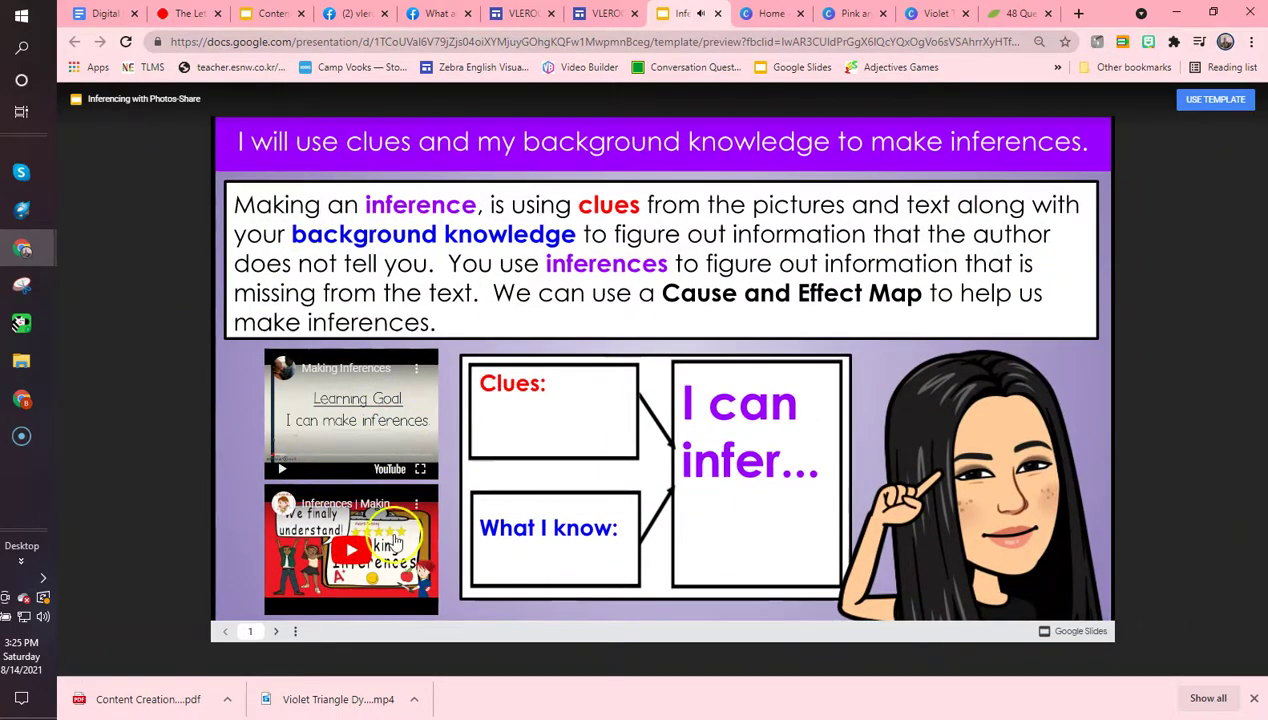
# Step: Page forward through the template preview from slide 2 past the girl-drawing-on-wall slide
pyautogui.click(276, 632)
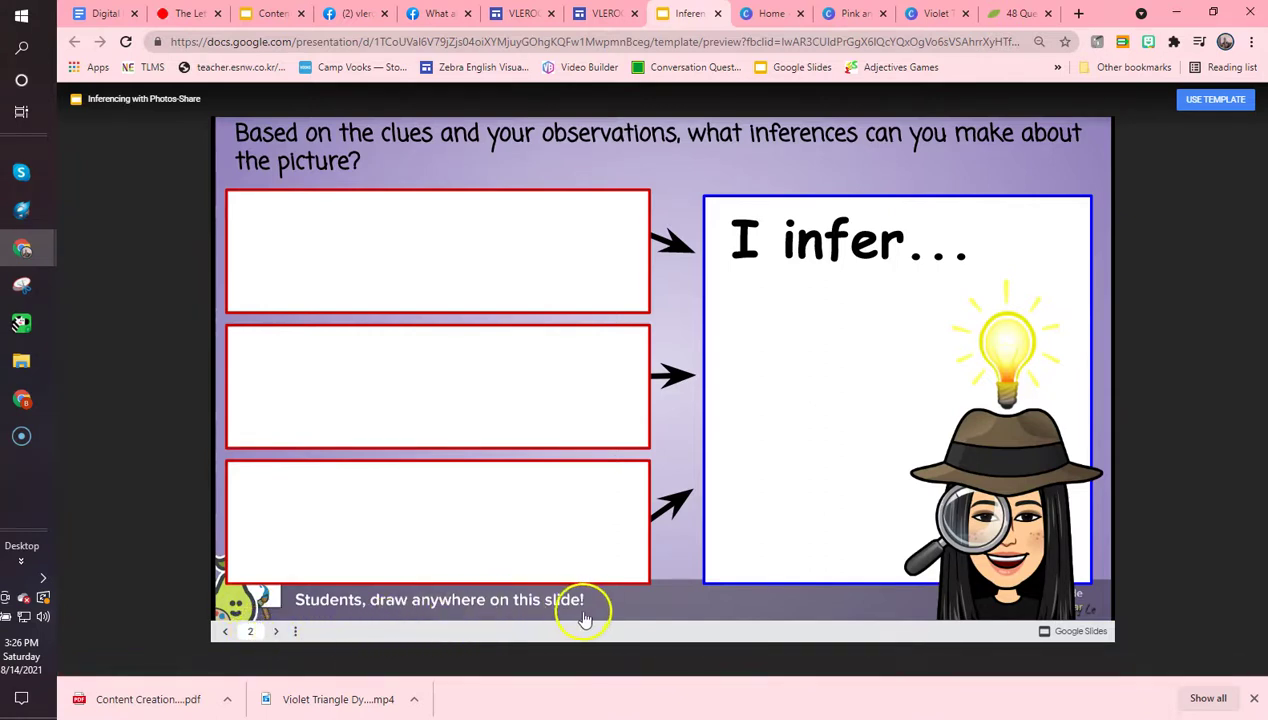
pyautogui.click(278, 634)
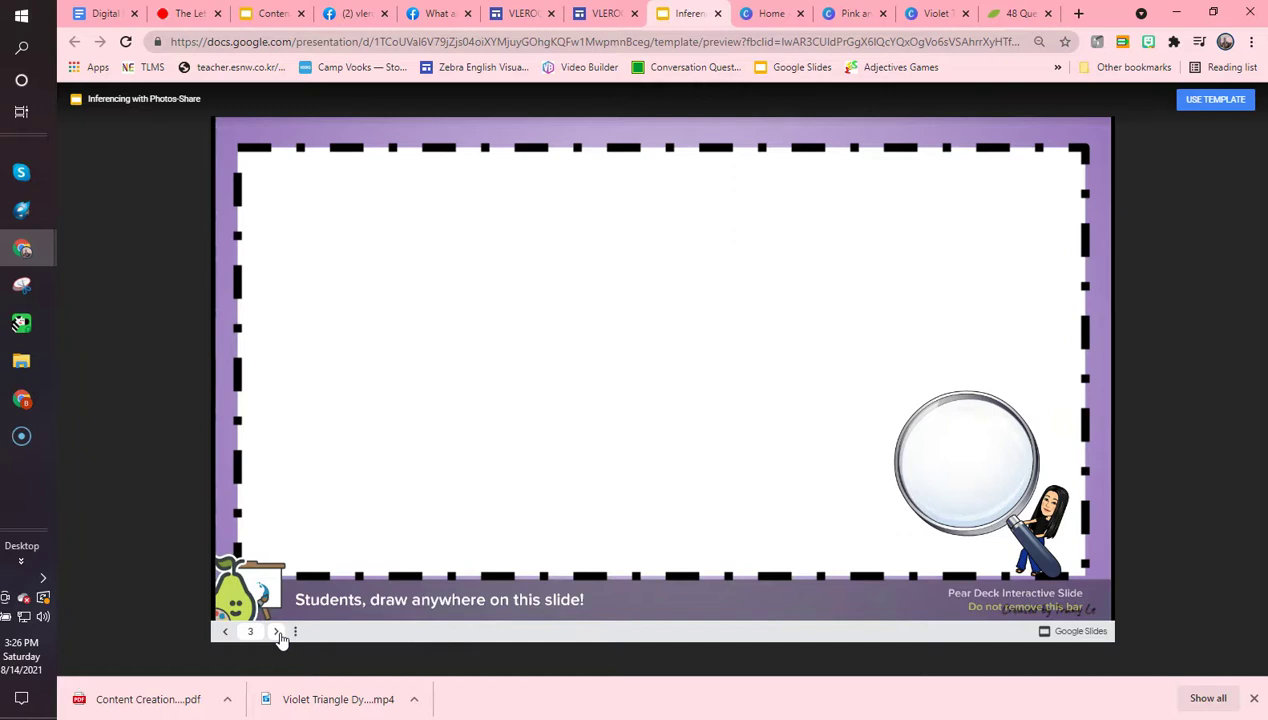
pyautogui.click(278, 634)
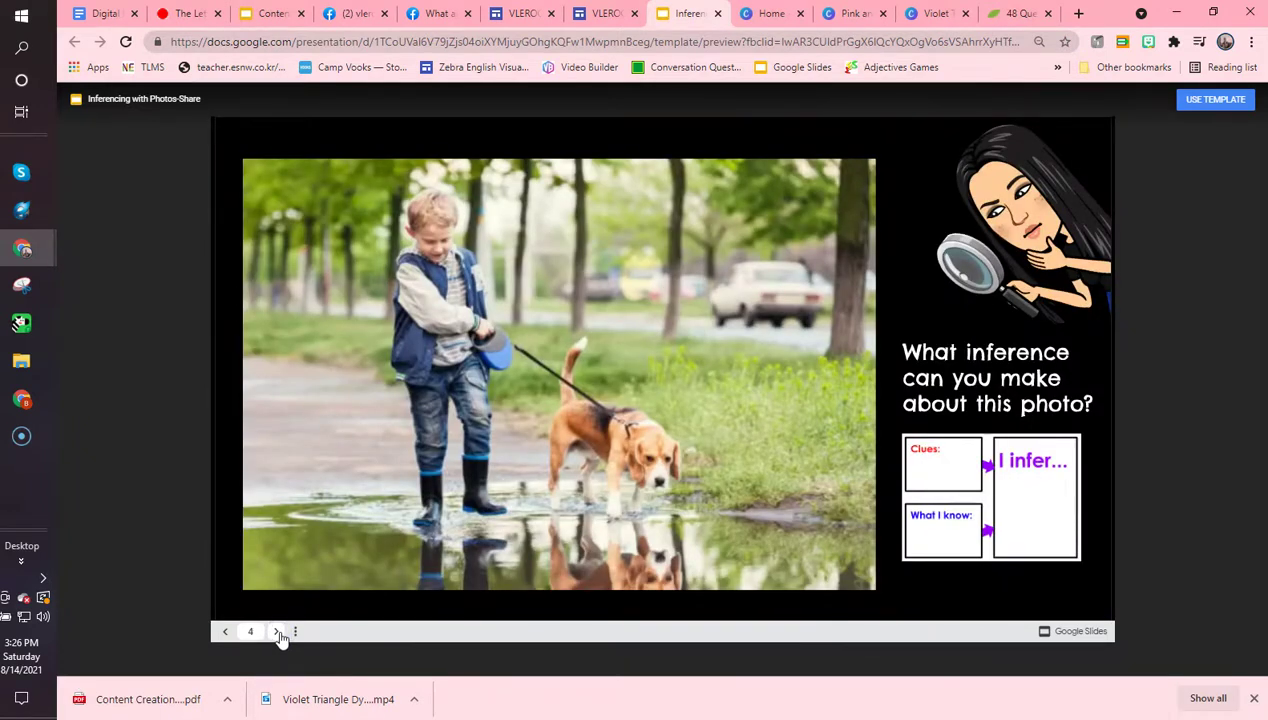
pyautogui.click(280, 633)
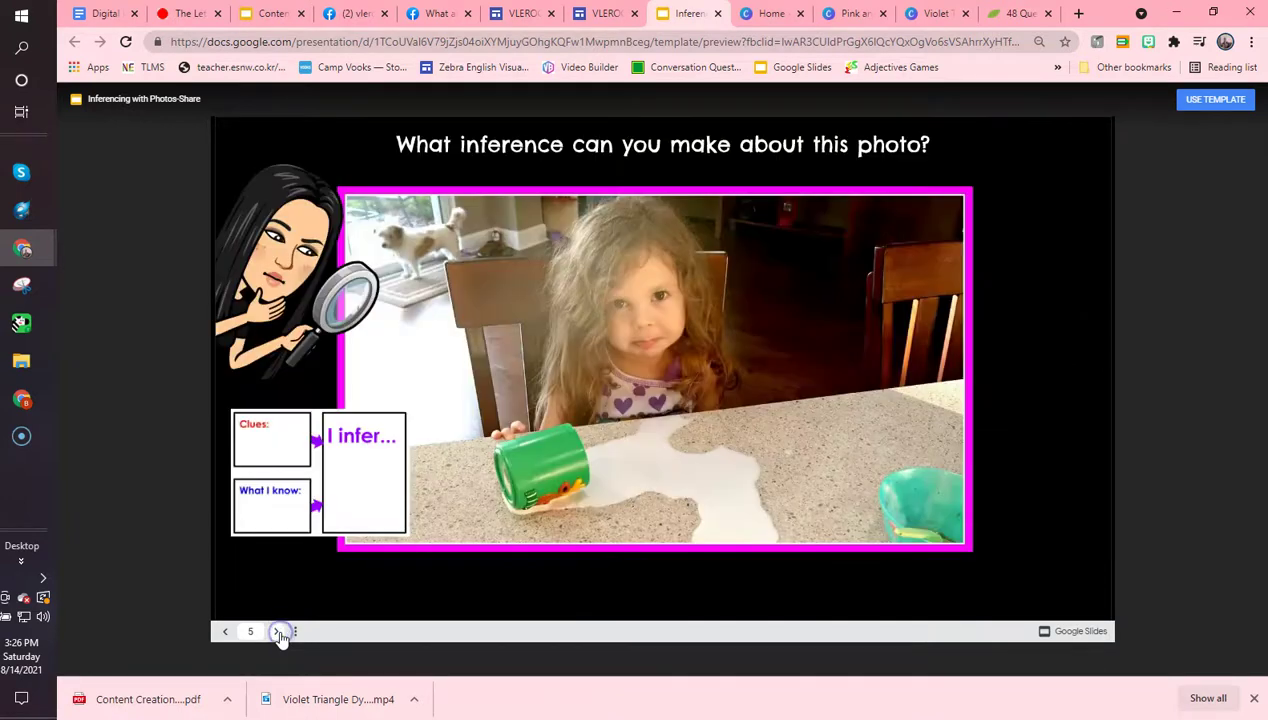
pyautogui.click(278, 633)
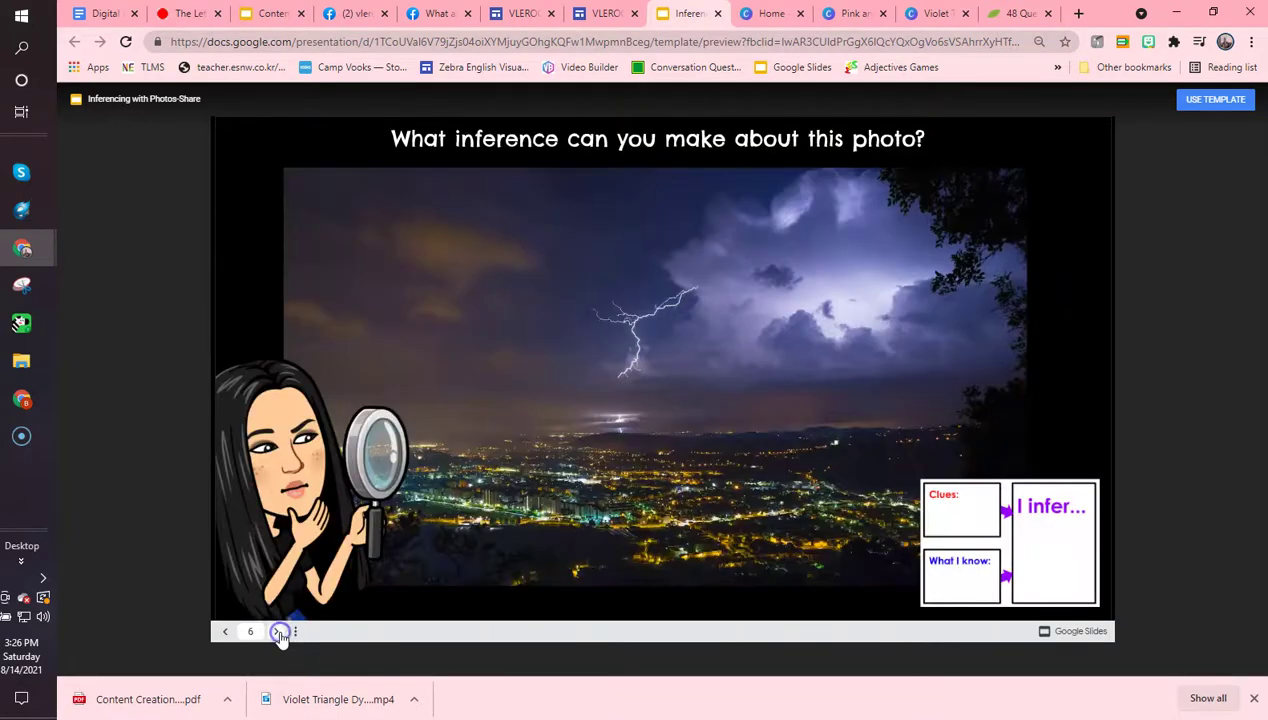
pyautogui.click(280, 633)
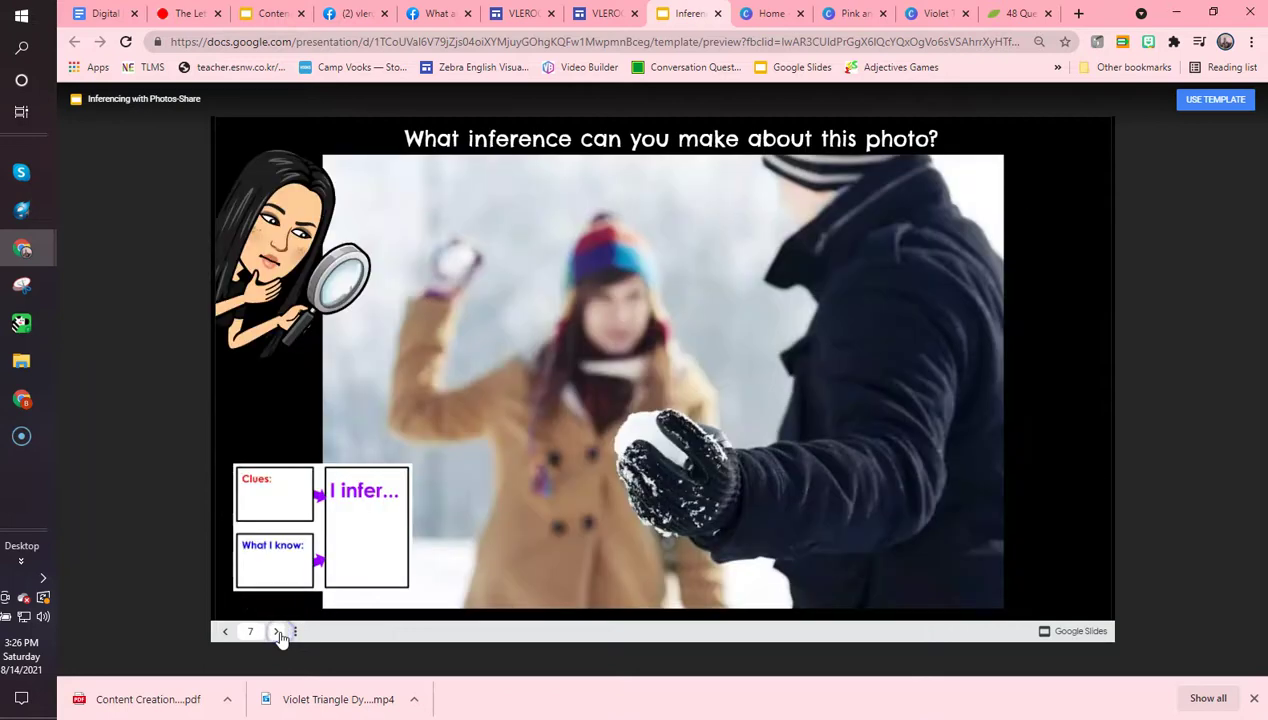
pyautogui.click(280, 633)
pyautogui.click(280, 633)
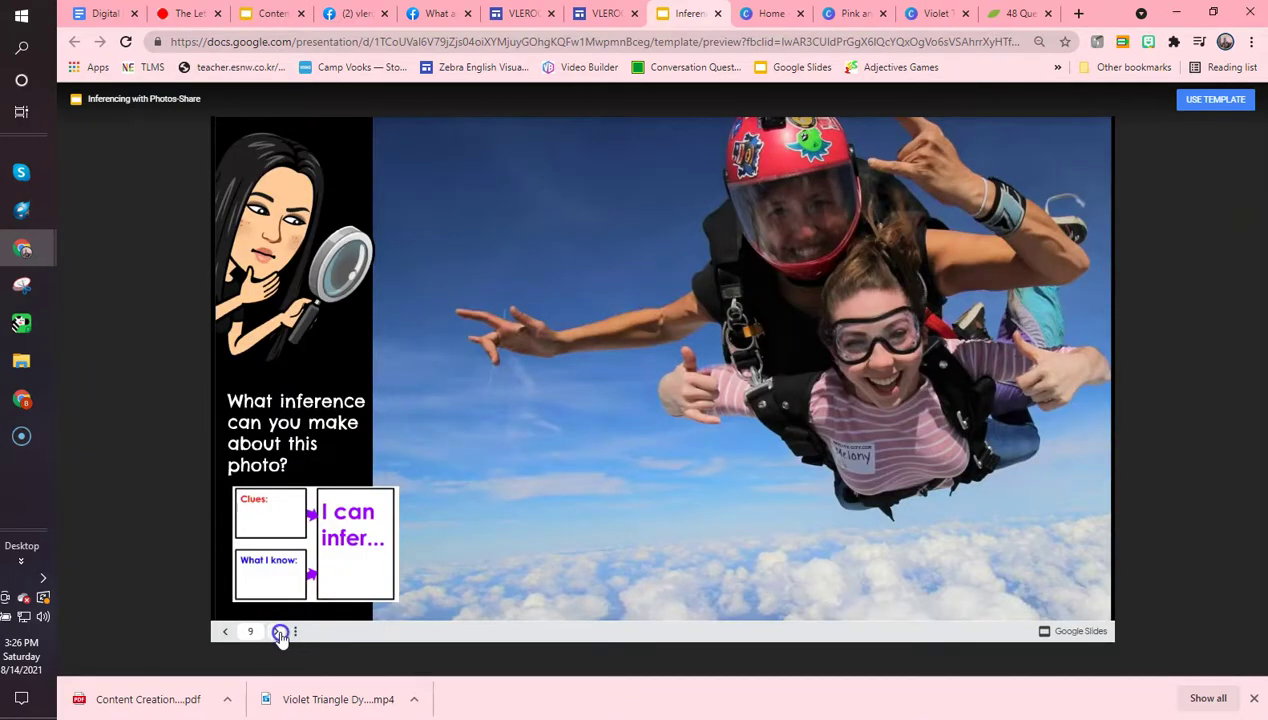
pyautogui.click(280, 633)
pyautogui.click(280, 633)
pyautogui.click(280, 633)
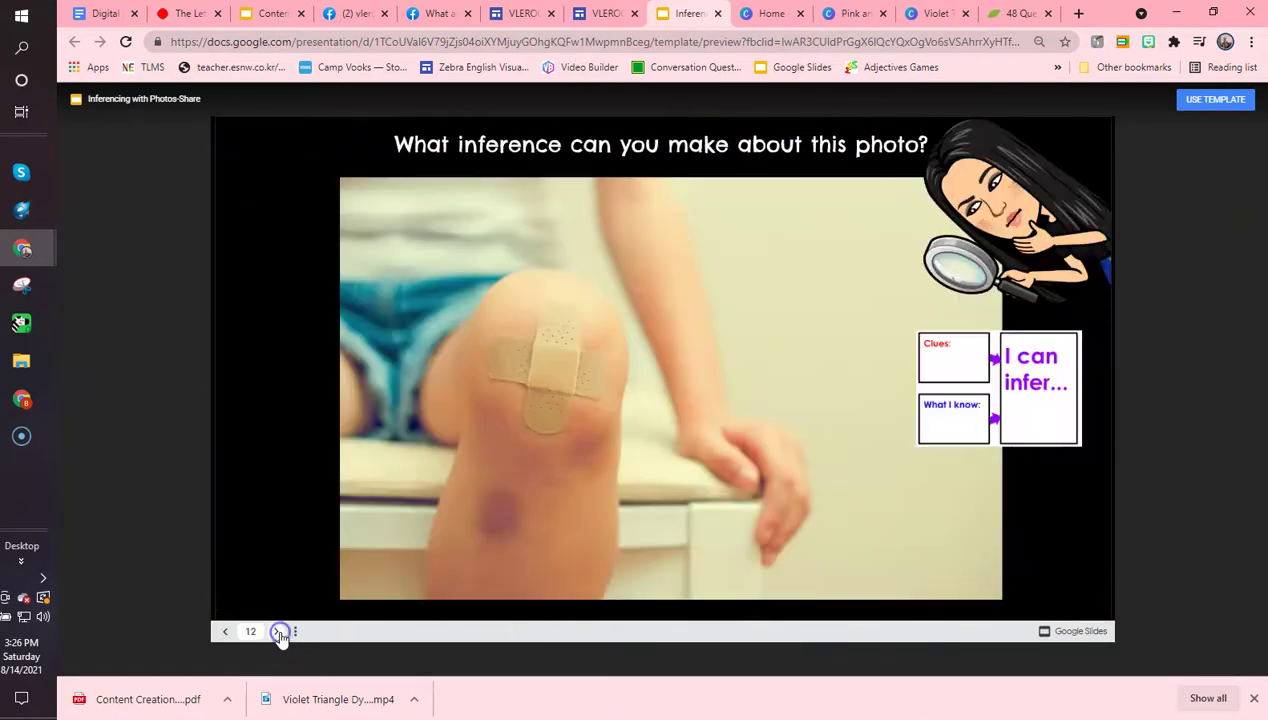
pyautogui.click(280, 633)
pyautogui.click(280, 633)
pyautogui.click(280, 633)
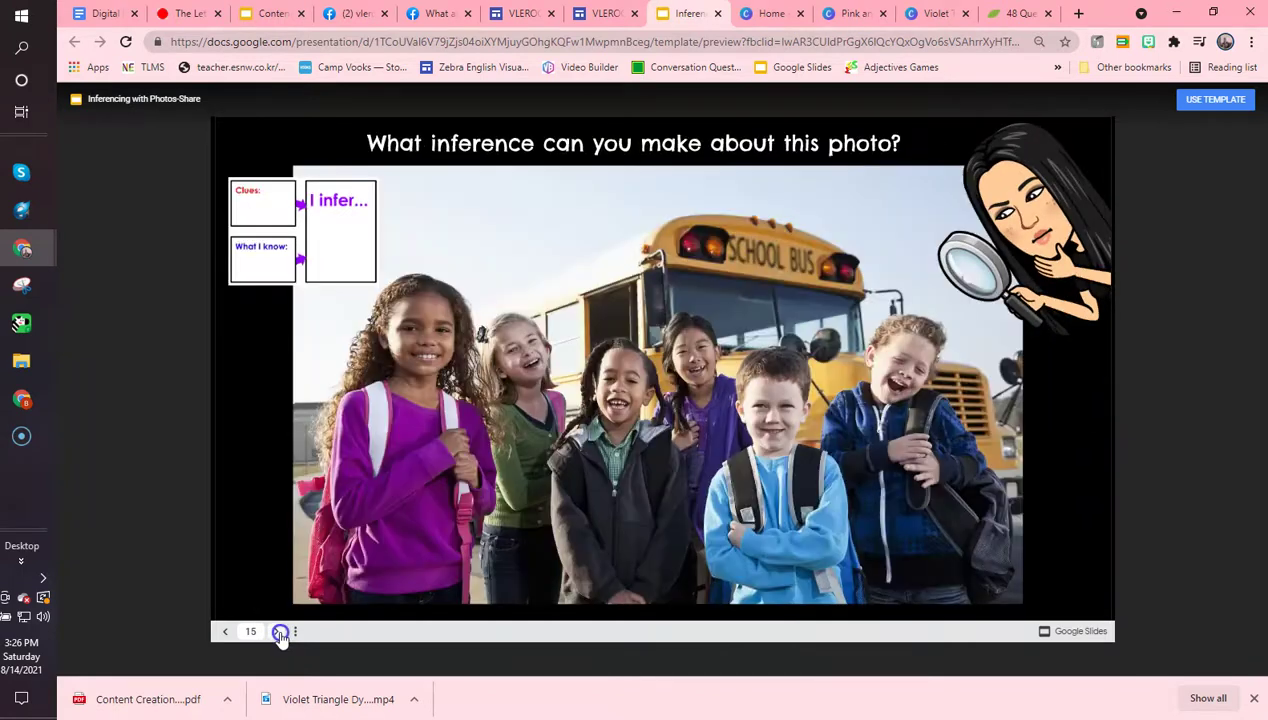
pyautogui.click(280, 633)
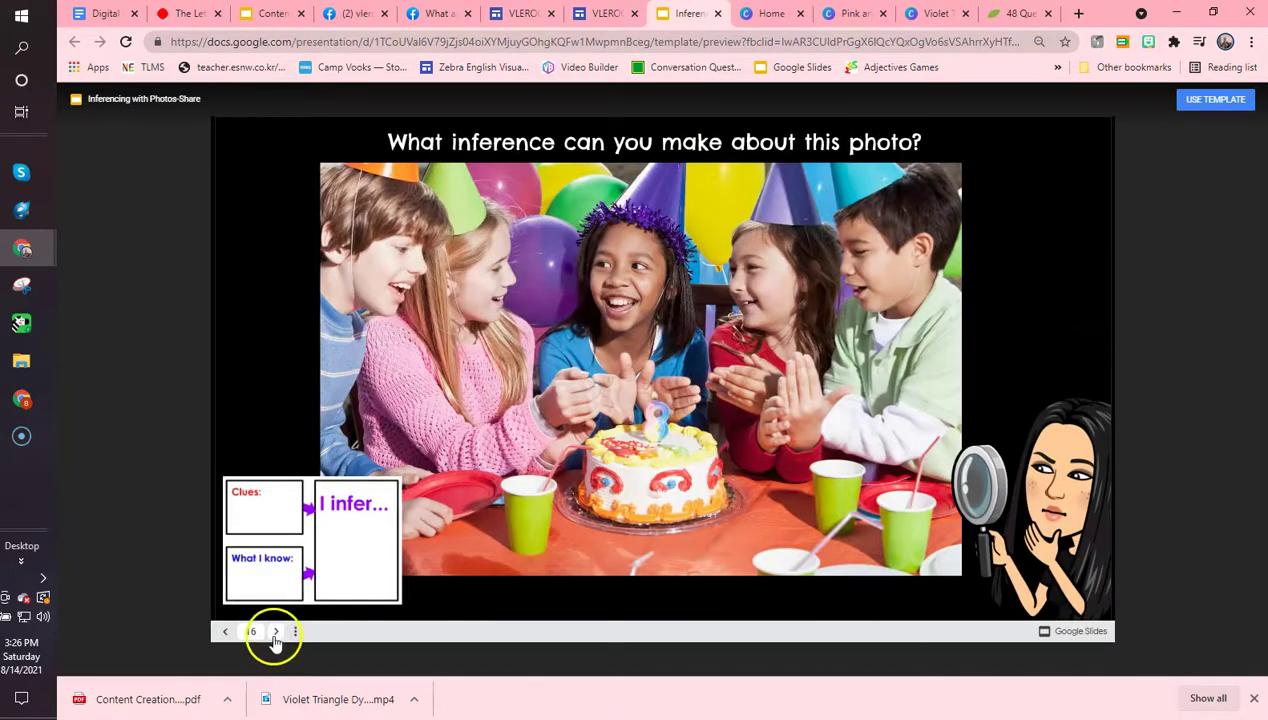
pyautogui.click(276, 633)
pyautogui.click(276, 633)
pyautogui.click(276, 633)
pyautogui.click(276, 633)
pyautogui.click(276, 633)
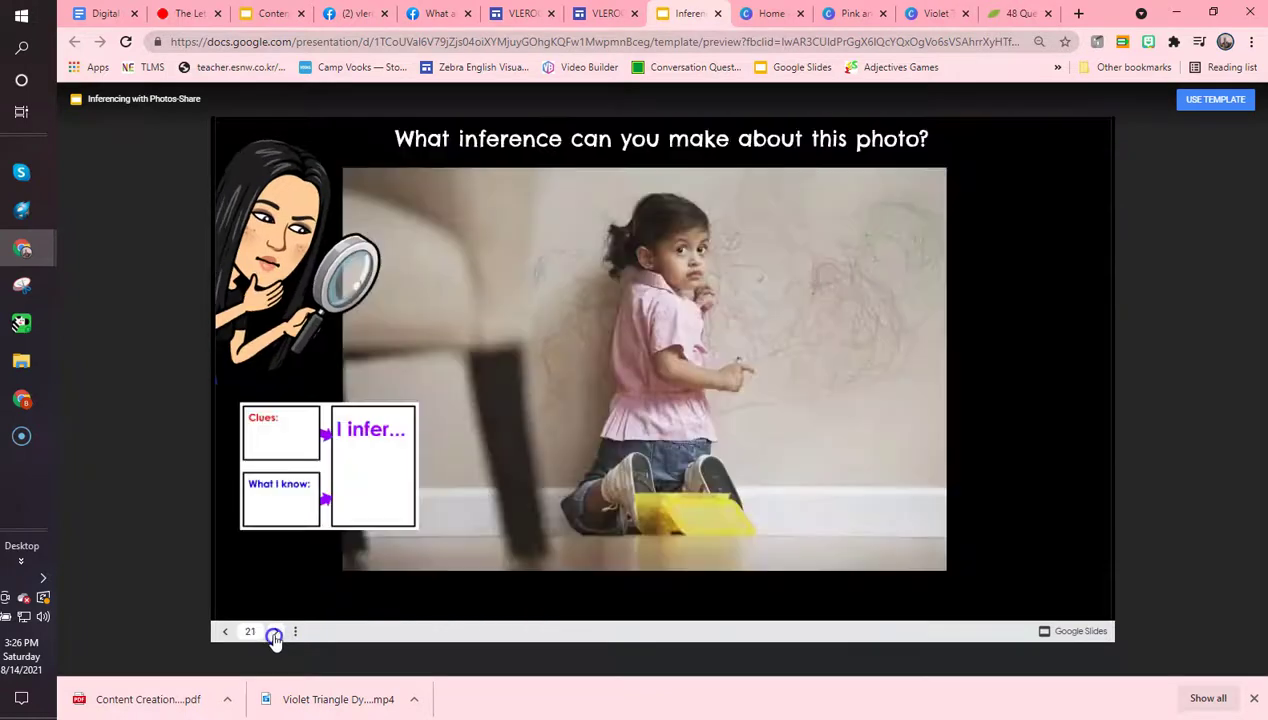
pyautogui.click(276, 633)
pyautogui.click(276, 633)
pyautogui.click(276, 633)
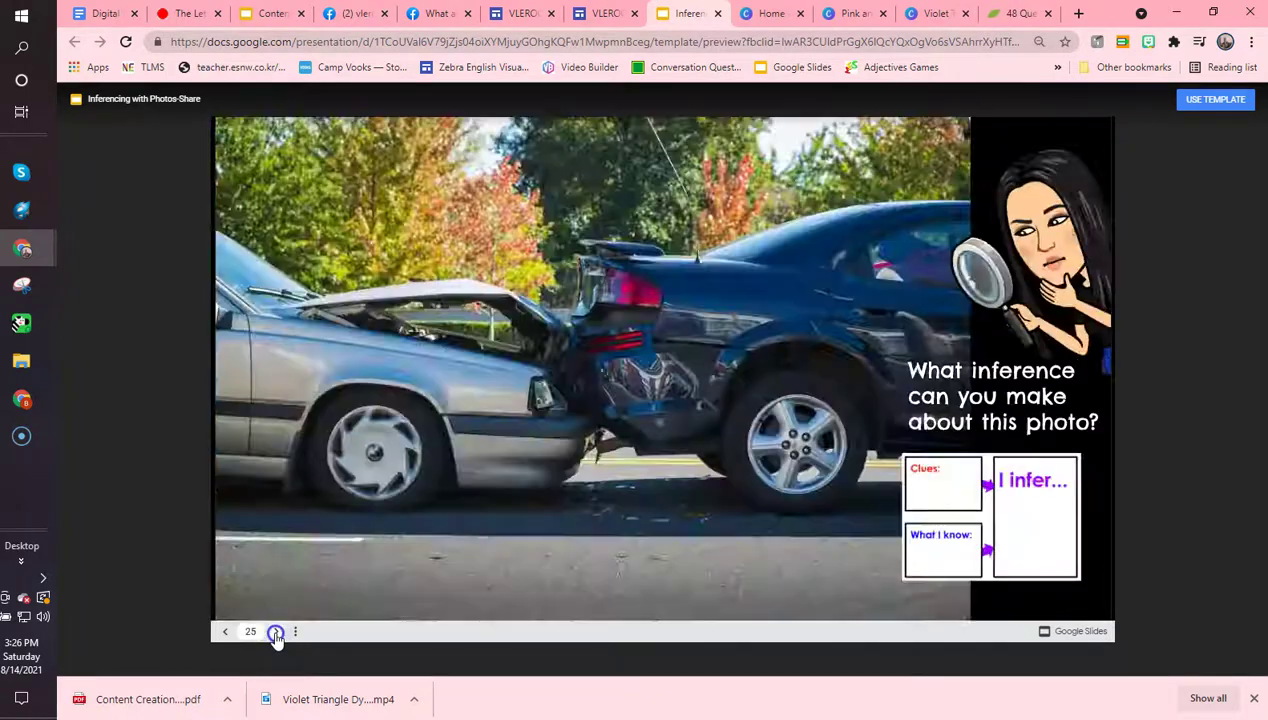
pyautogui.click(276, 633)
pyautogui.click(276, 633)
pyautogui.click(276, 633)
pyautogui.click(276, 633)
pyautogui.click(276, 633)
pyautogui.click(276, 633)
pyautogui.click(276, 633)
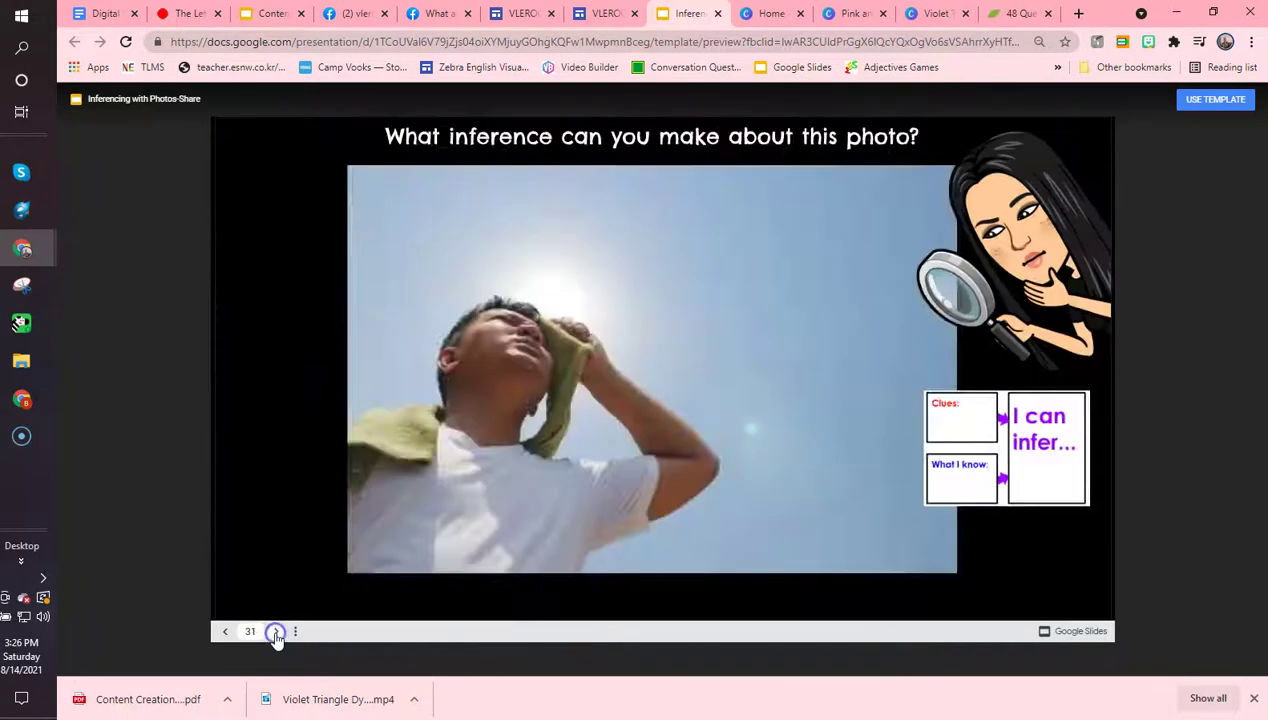
pyautogui.click(276, 633)
pyautogui.click(276, 633)
pyautogui.click(276, 633)
# Step: Jump to Slide 34 from the slide list, then make an editable copy of the template
pyautogui.click(252, 632)
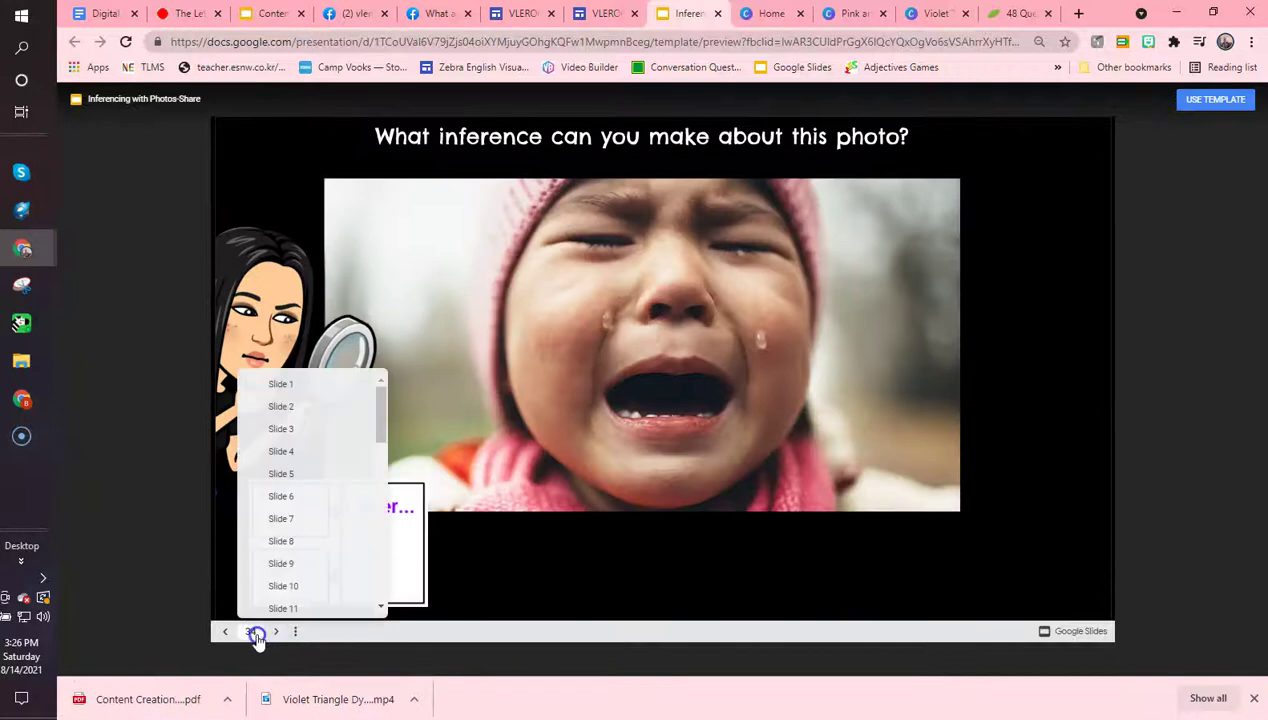
pyautogui.moveTo(384, 405); pyautogui.dragTo(403, 307)
pyautogui.click(1205, 104)
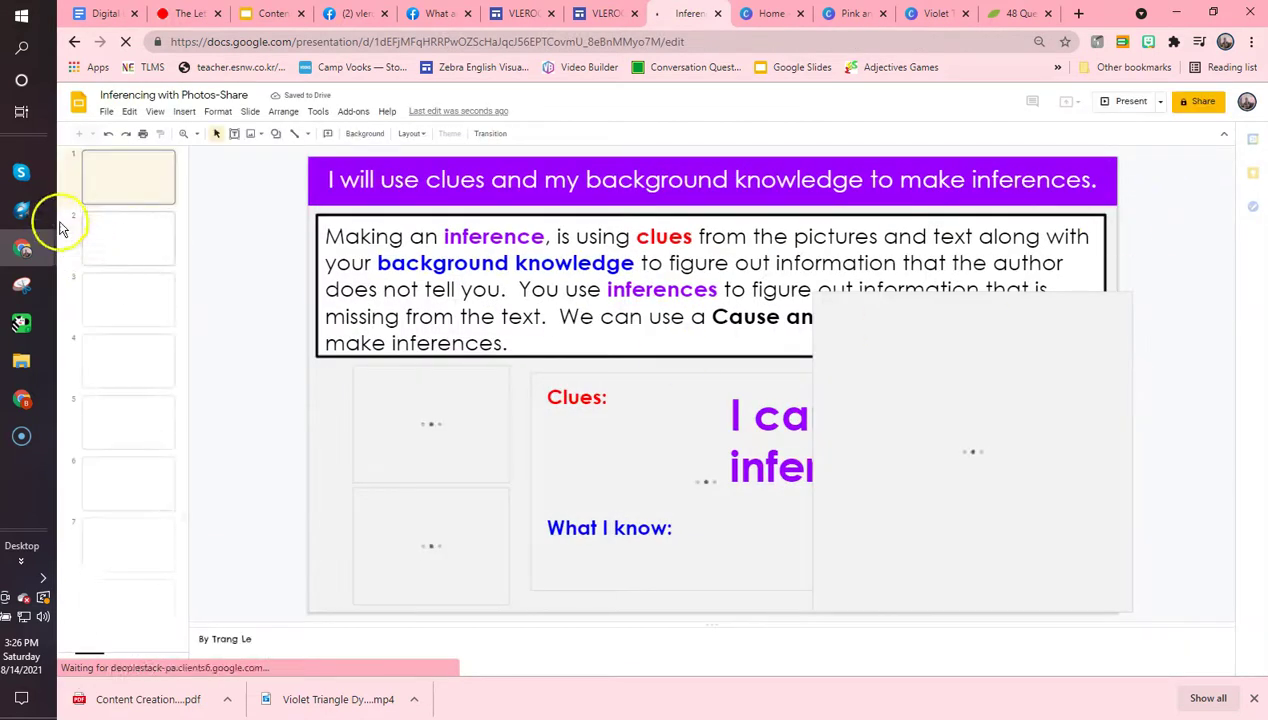
# Step: Scroll the copy's filmstrip and select the bitmoji character image on the title slide
pyautogui.scroll(-20, 170, 328)
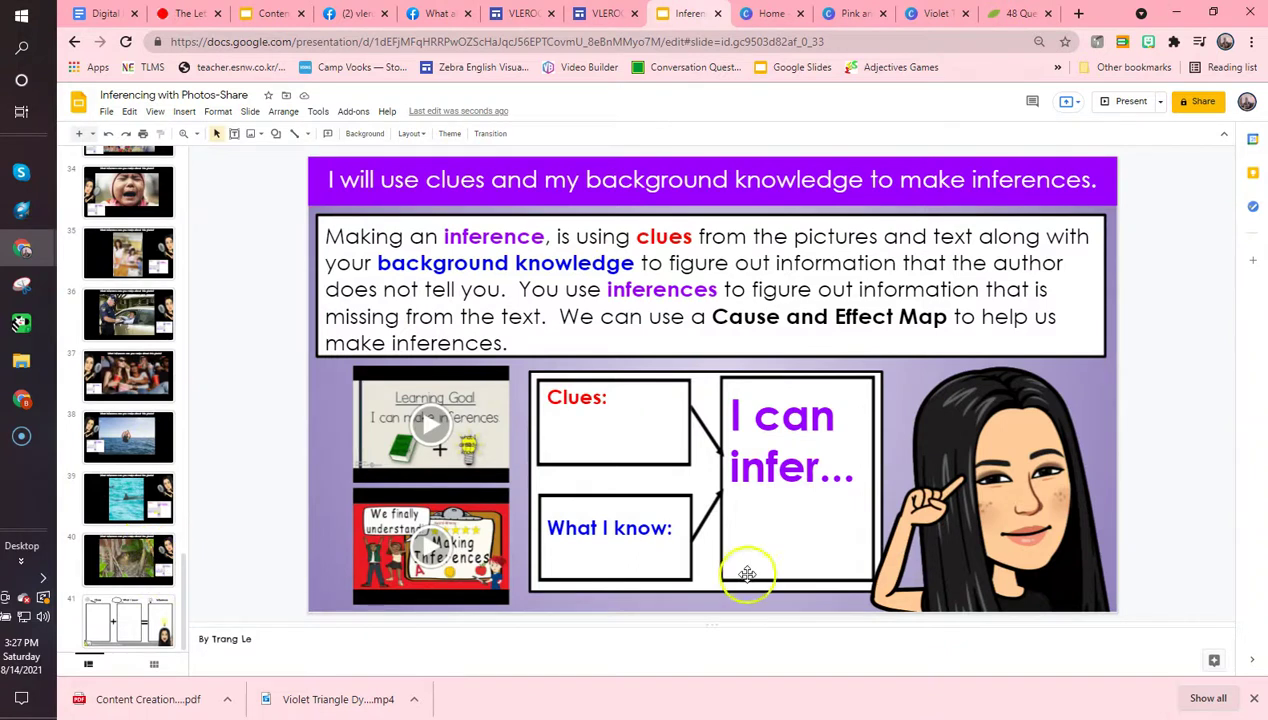
pyautogui.click(986, 490)
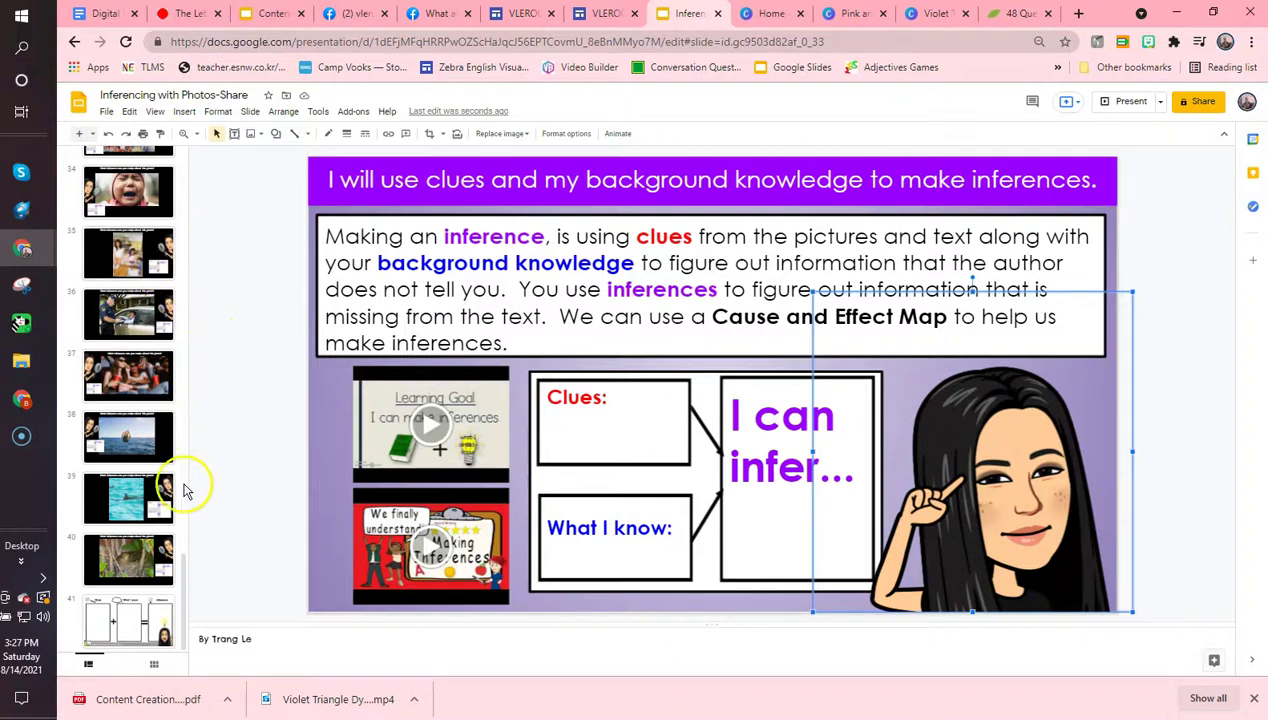
pyautogui.moveTo(185, 580); pyautogui.dragTo(225, 155)
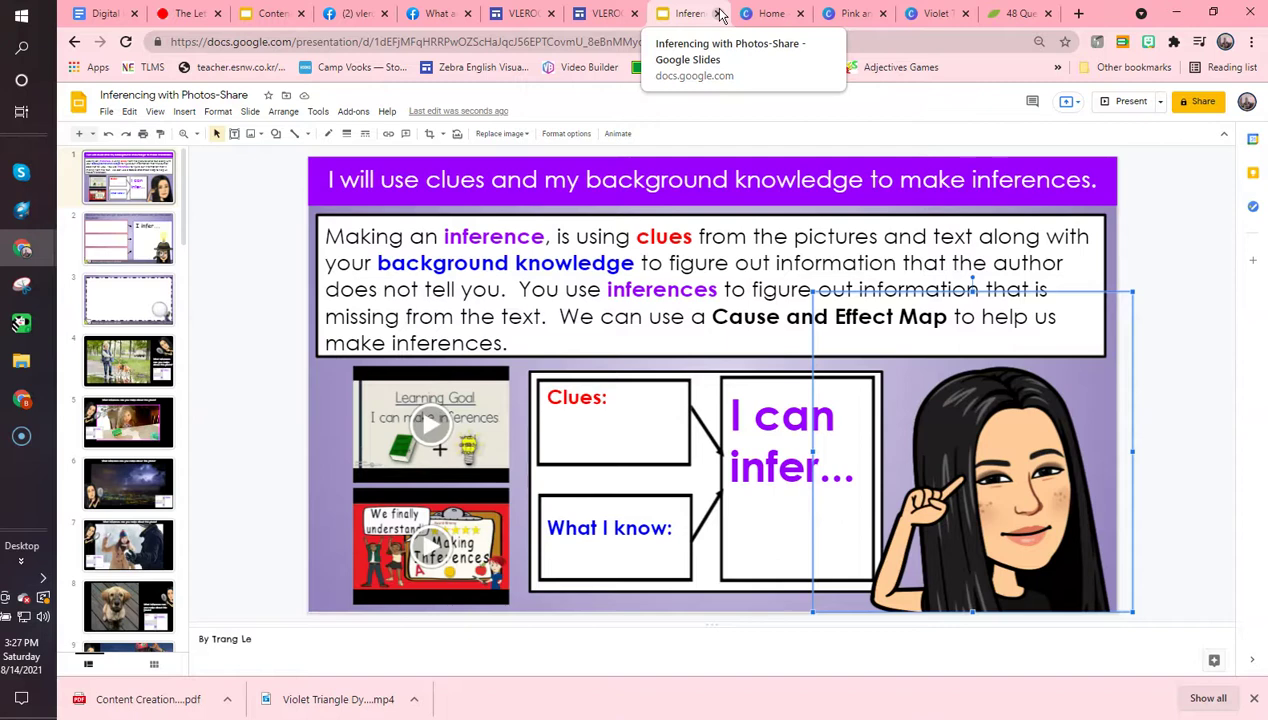
# Step: Switch back to the VLEROCK August tab and return the slideshow to the title list
pyautogui.click(603, 13)
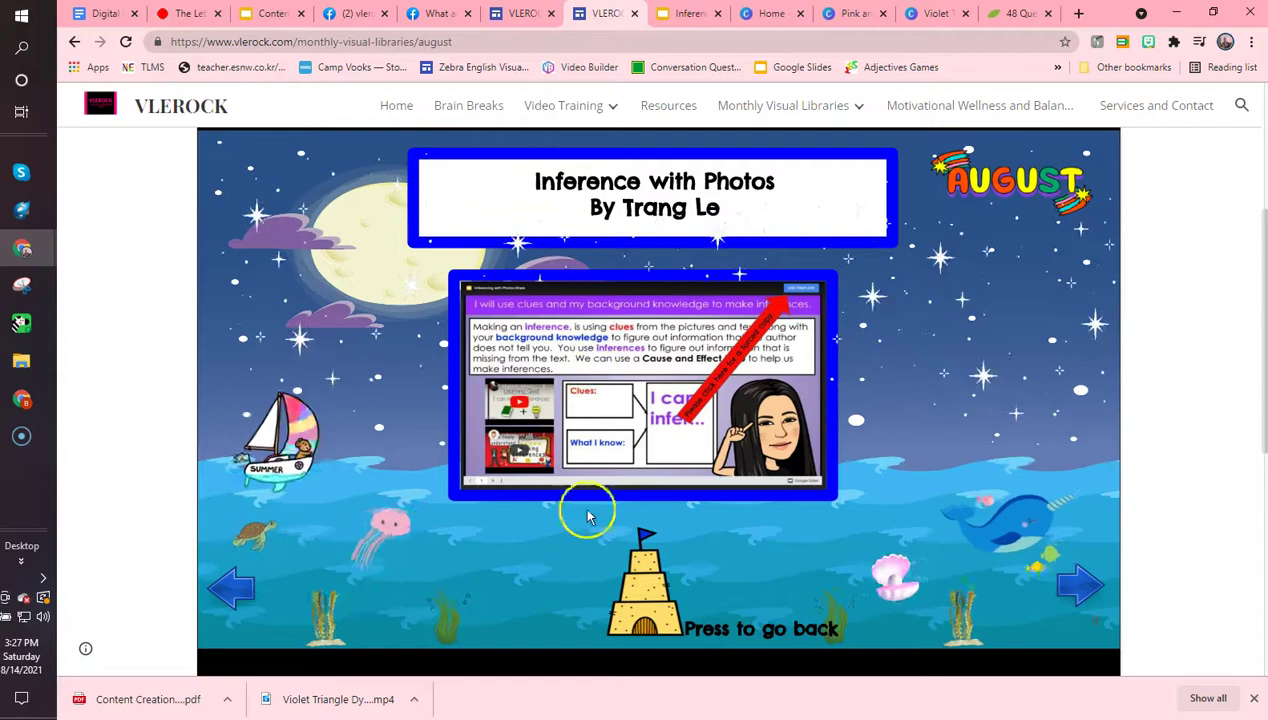
pyautogui.click(645, 590)
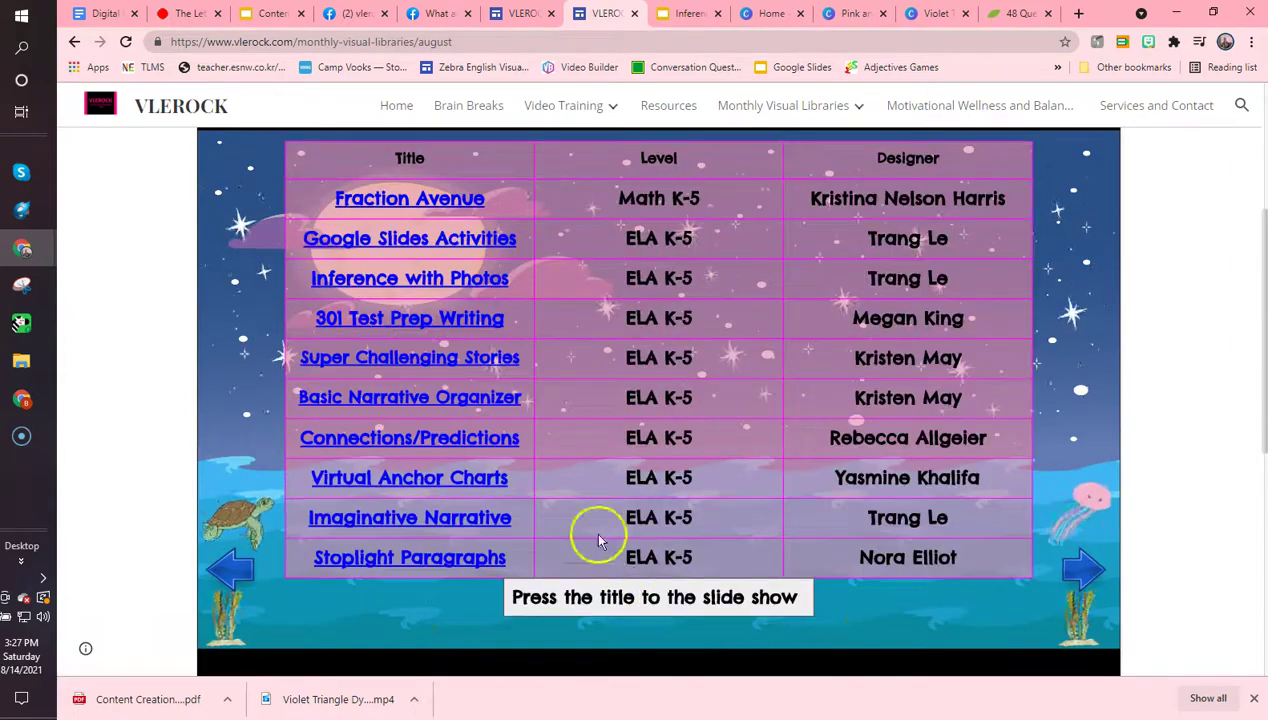
pyautogui.scroll(-5, 470, 527)
pyautogui.scroll(3, 290, 468)
pyautogui.scroll(5, 368, 434)
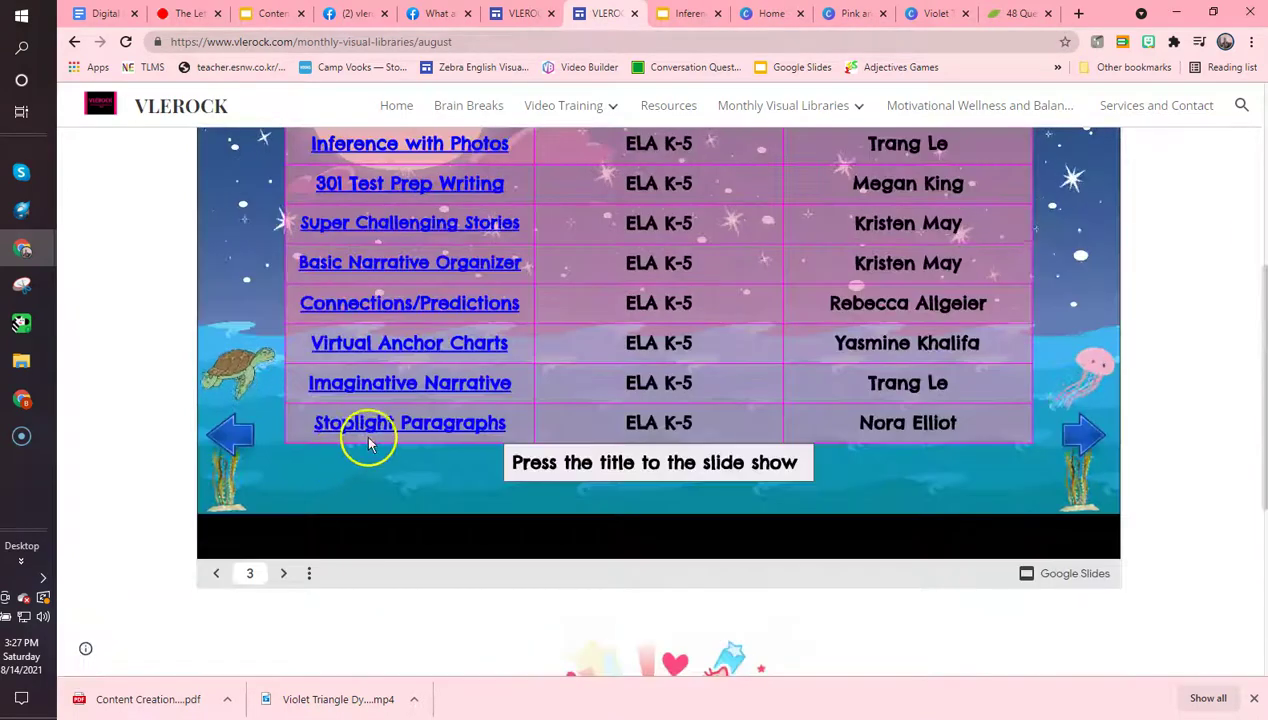
pyautogui.scroll(-4, 368, 431)
pyautogui.scroll(4, 376, 450)
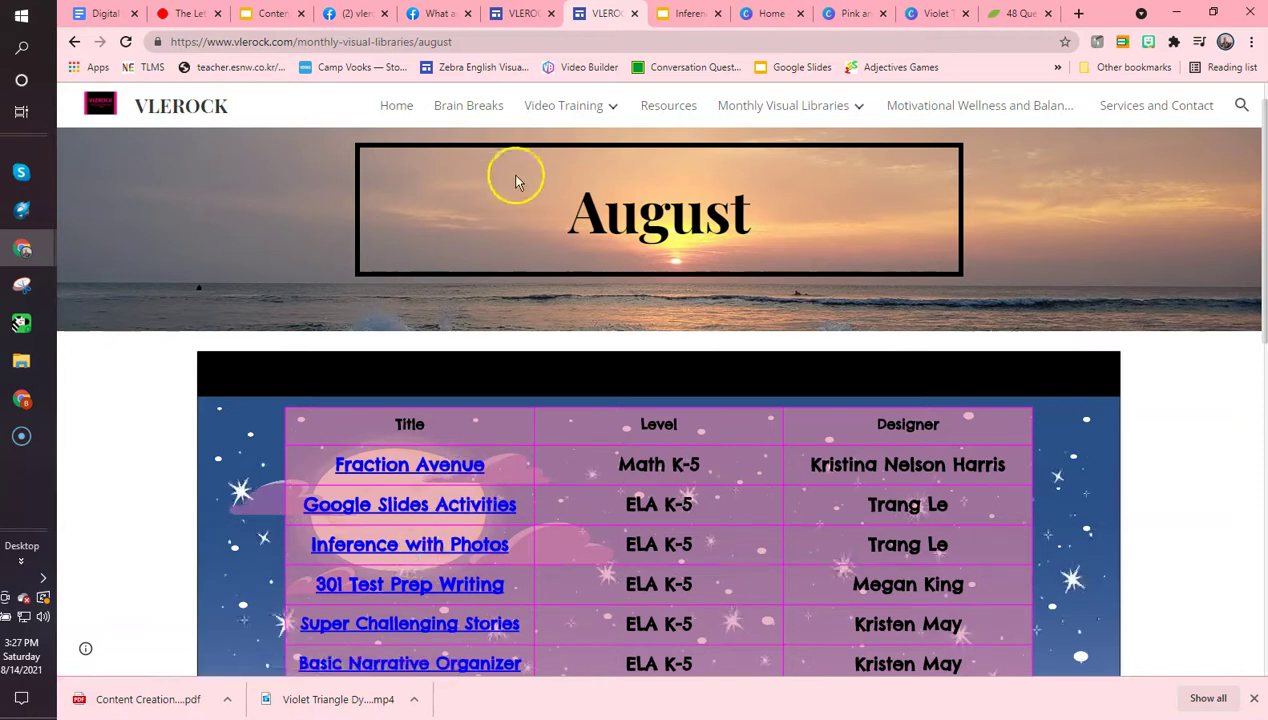
pyautogui.scroll(-4, 905, 525)
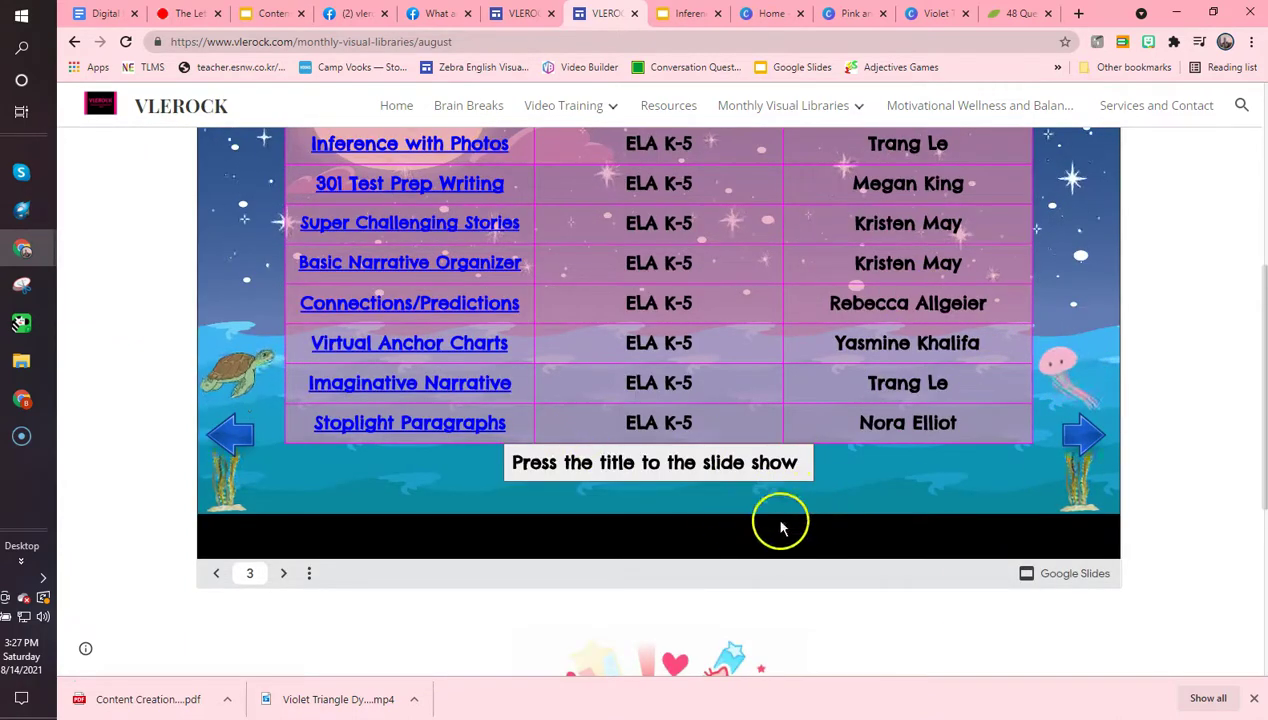
# Step: Advance two title pages and open the Elephant & Piggy library in its own tab
pyautogui.click(1076, 449)
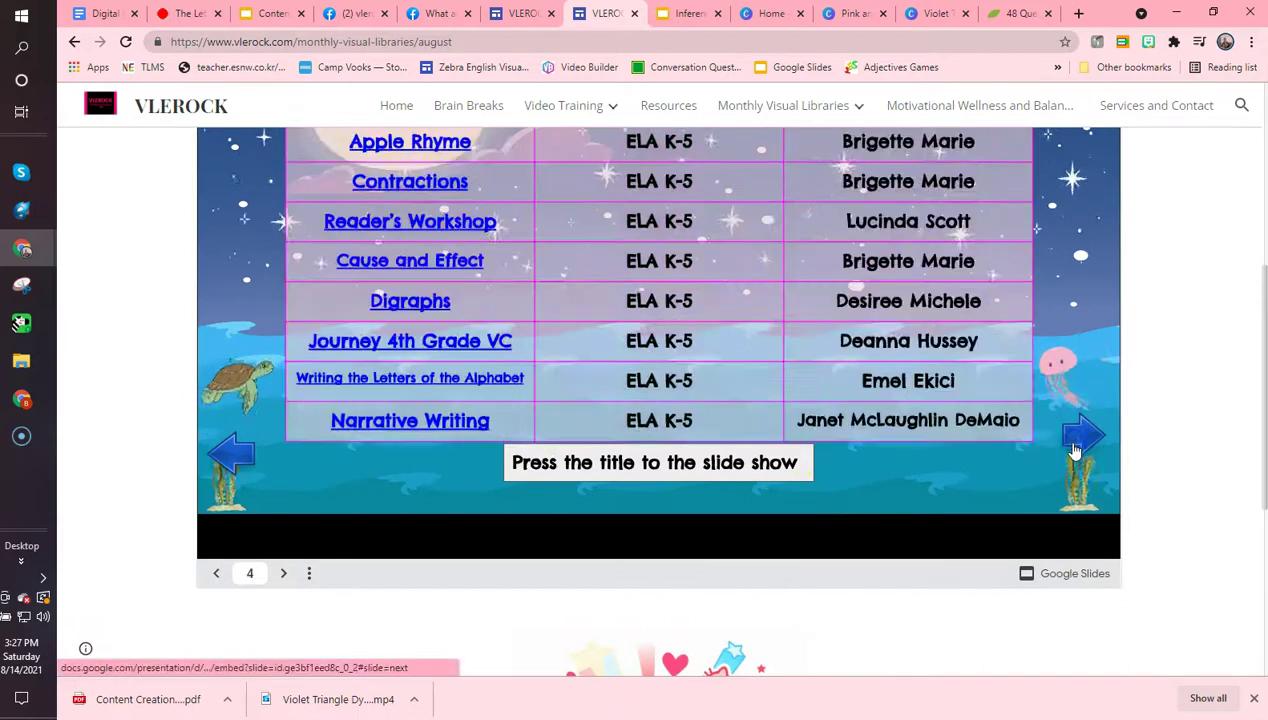
pyautogui.click(1074, 451)
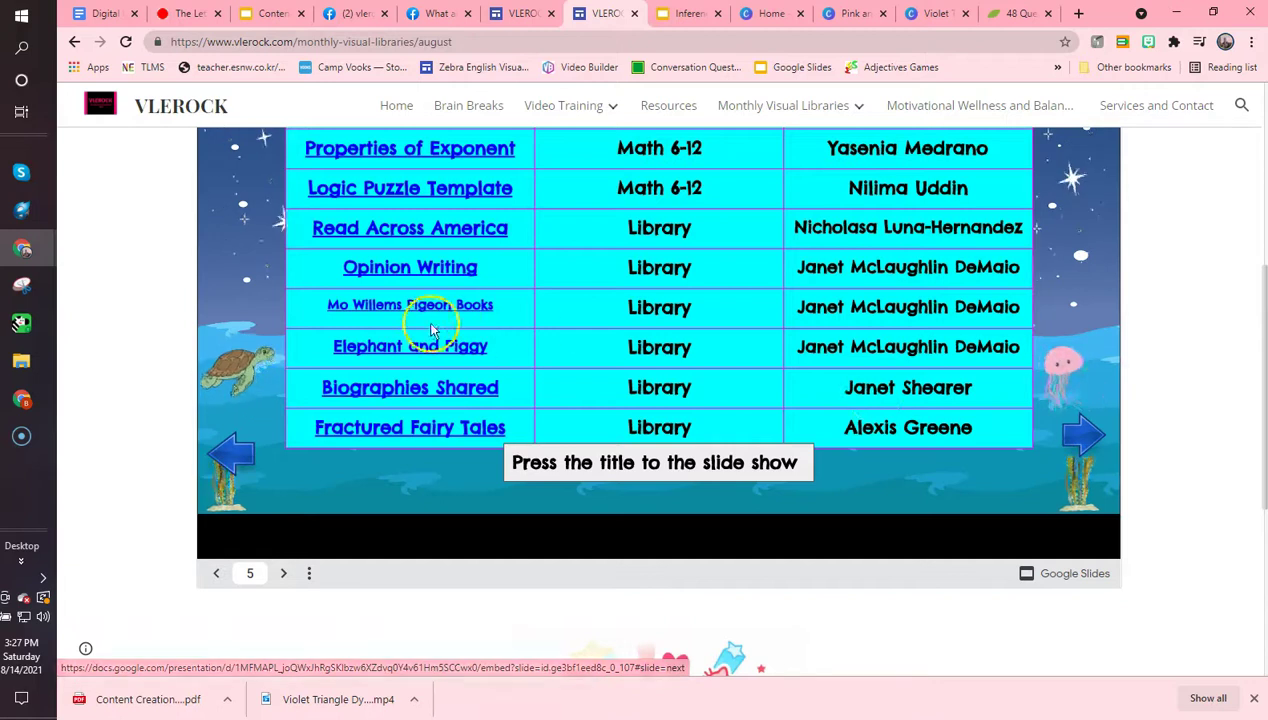
pyautogui.click(410, 350)
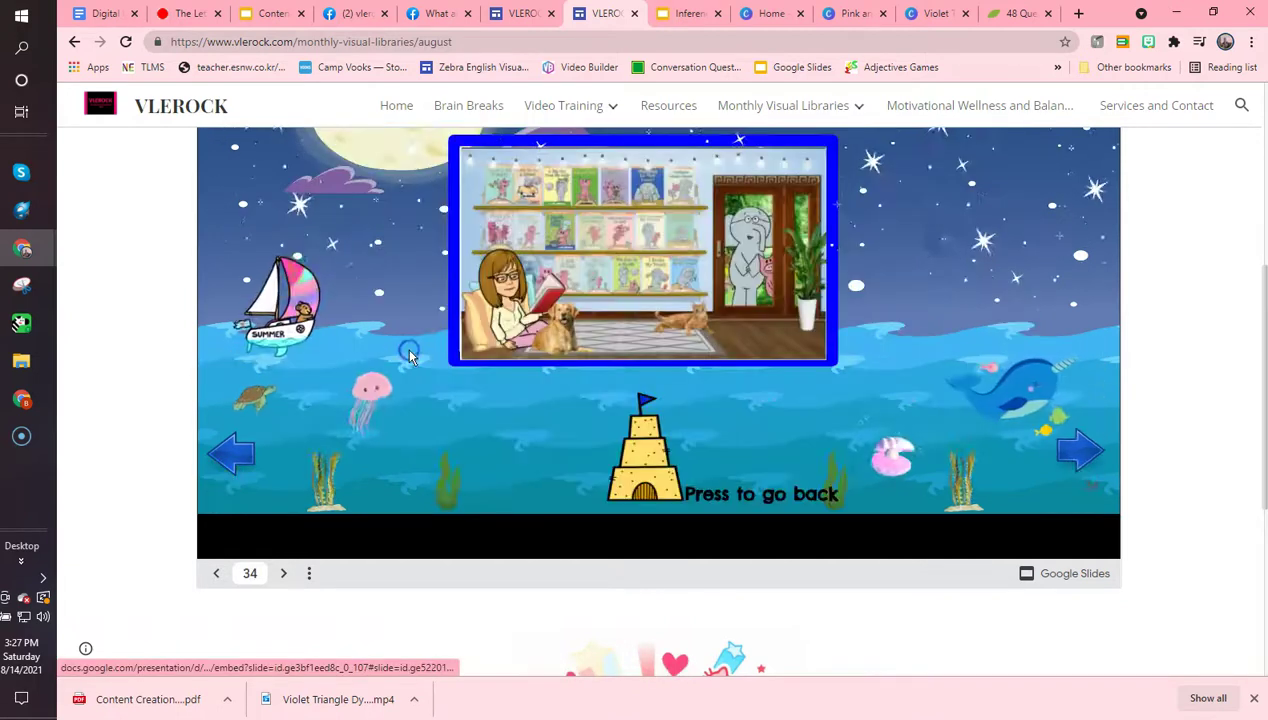
pyautogui.click(551, 302)
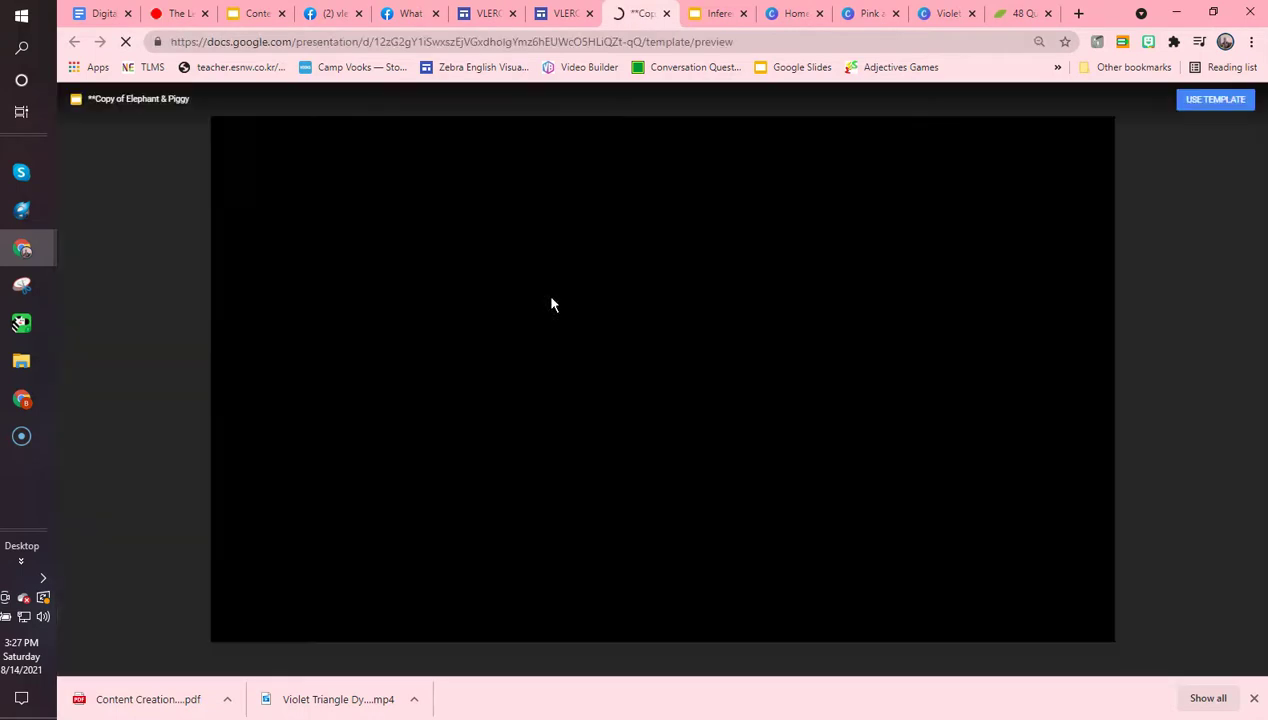
# Step: Open the Elephant & Piggy bookshelf preview and its Listen to My Trumpet read-aloud video
pyautogui.click(541, 306)
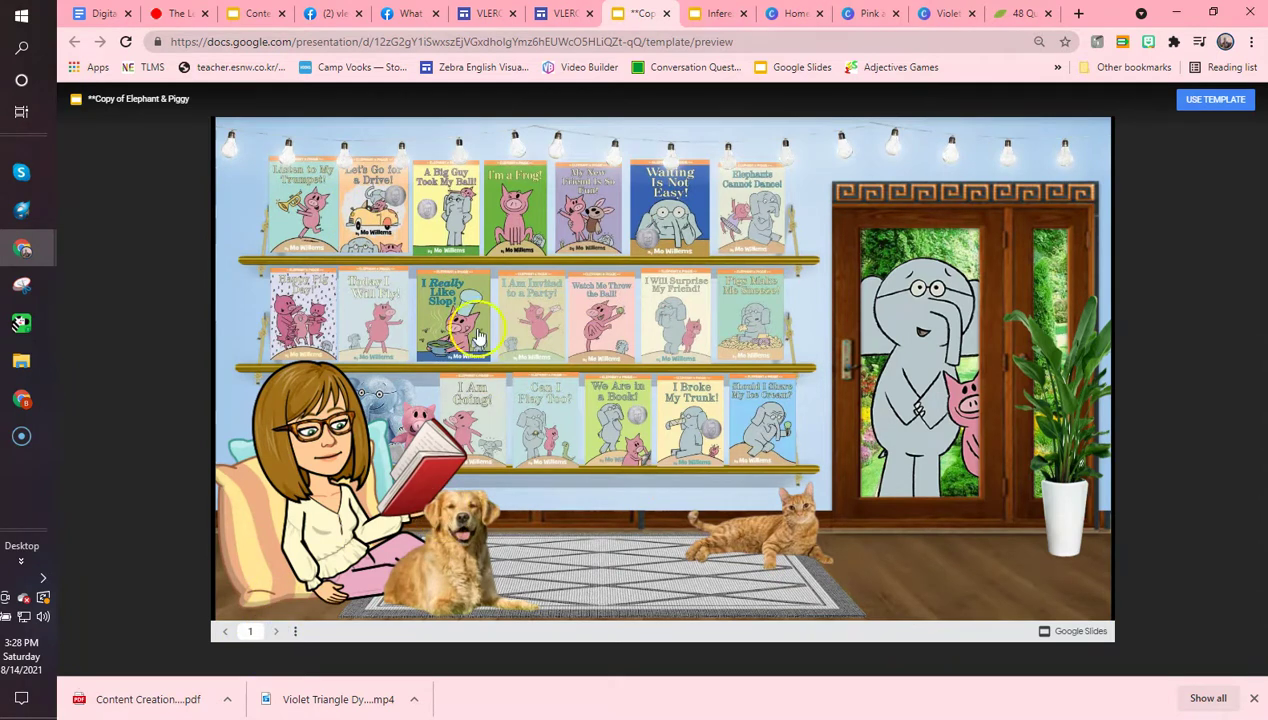
pyautogui.click(303, 224)
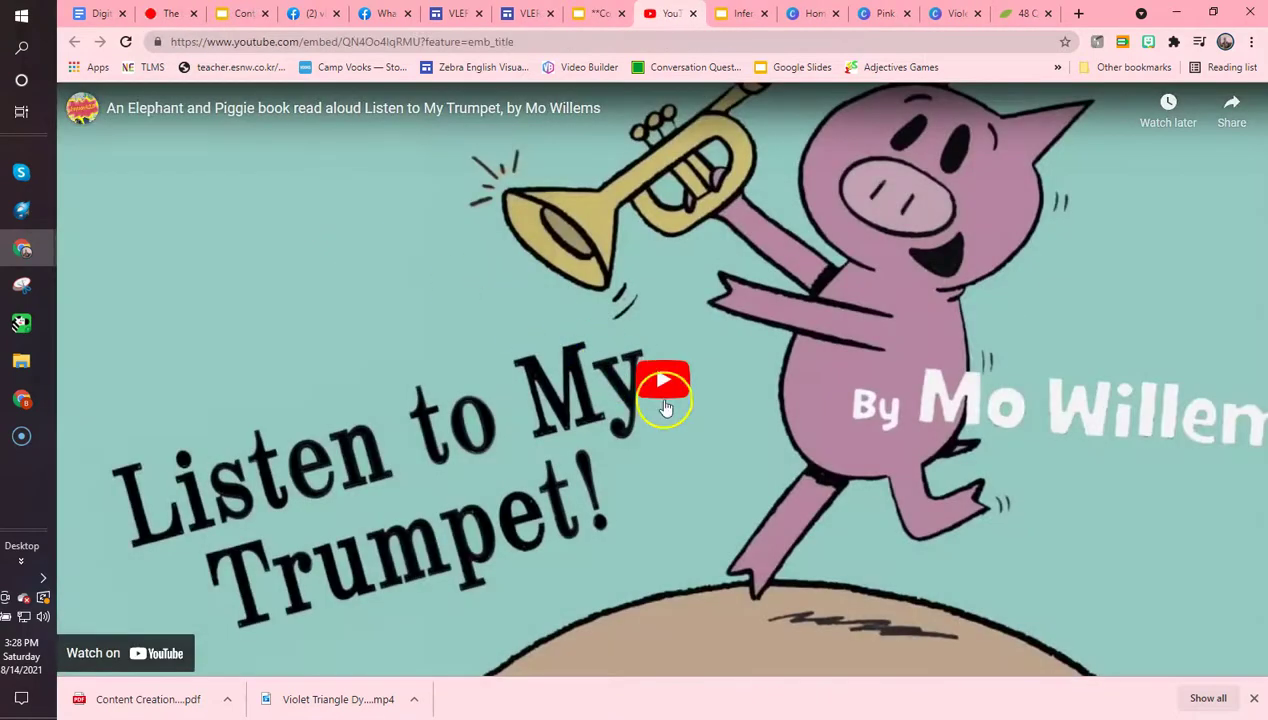
# Step: Play the read-aloud for two seconds, pause it, and return to the Elephant & Piggy tab
pyautogui.click(666, 388)
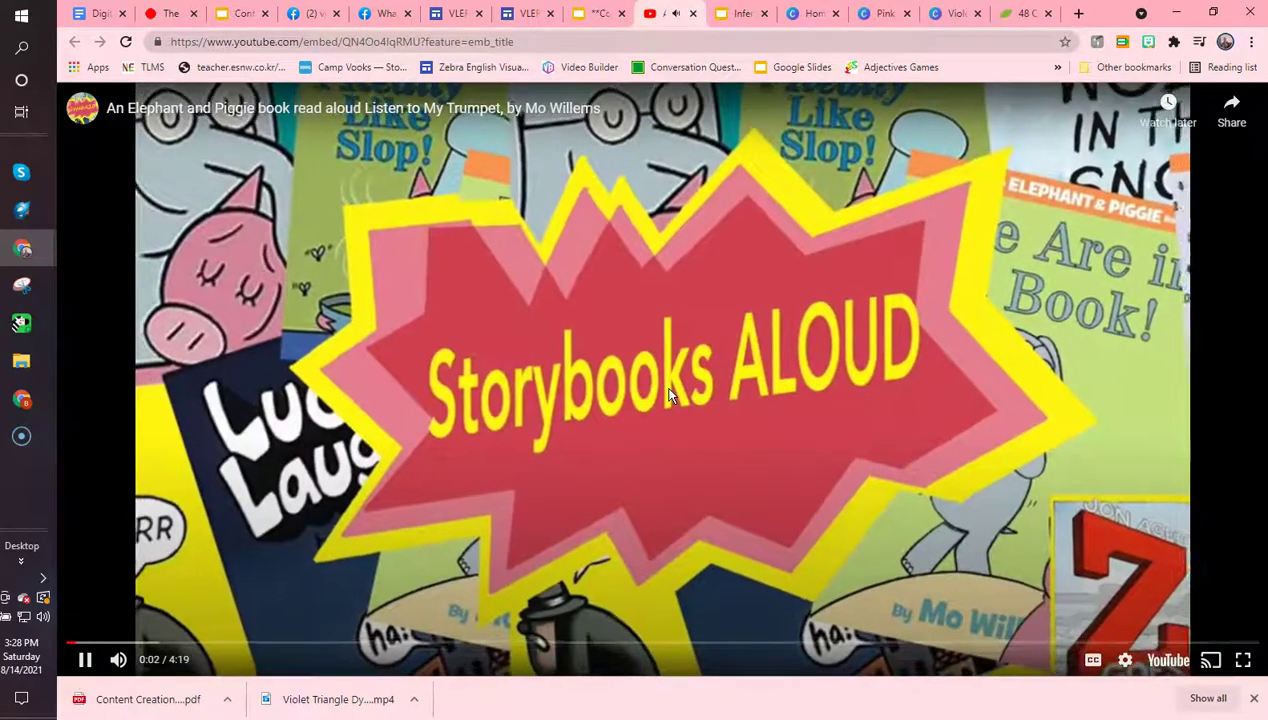
pyautogui.click(668, 395)
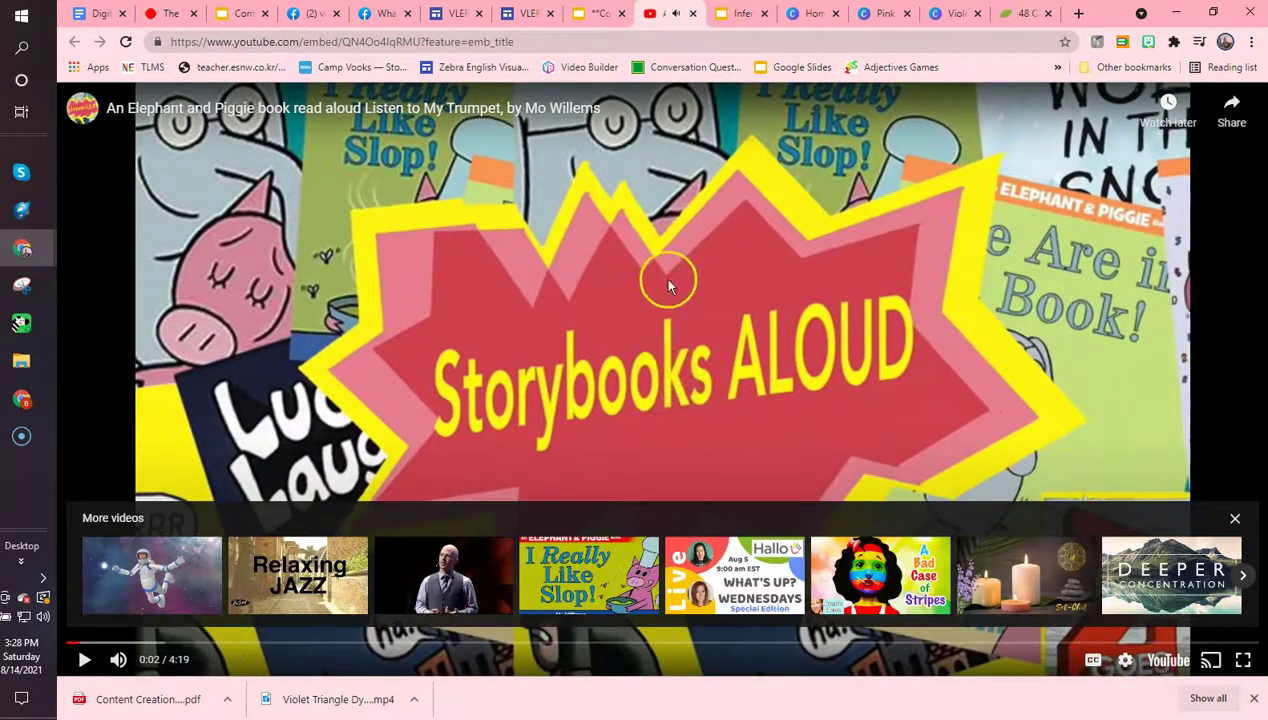
pyautogui.click(601, 14)
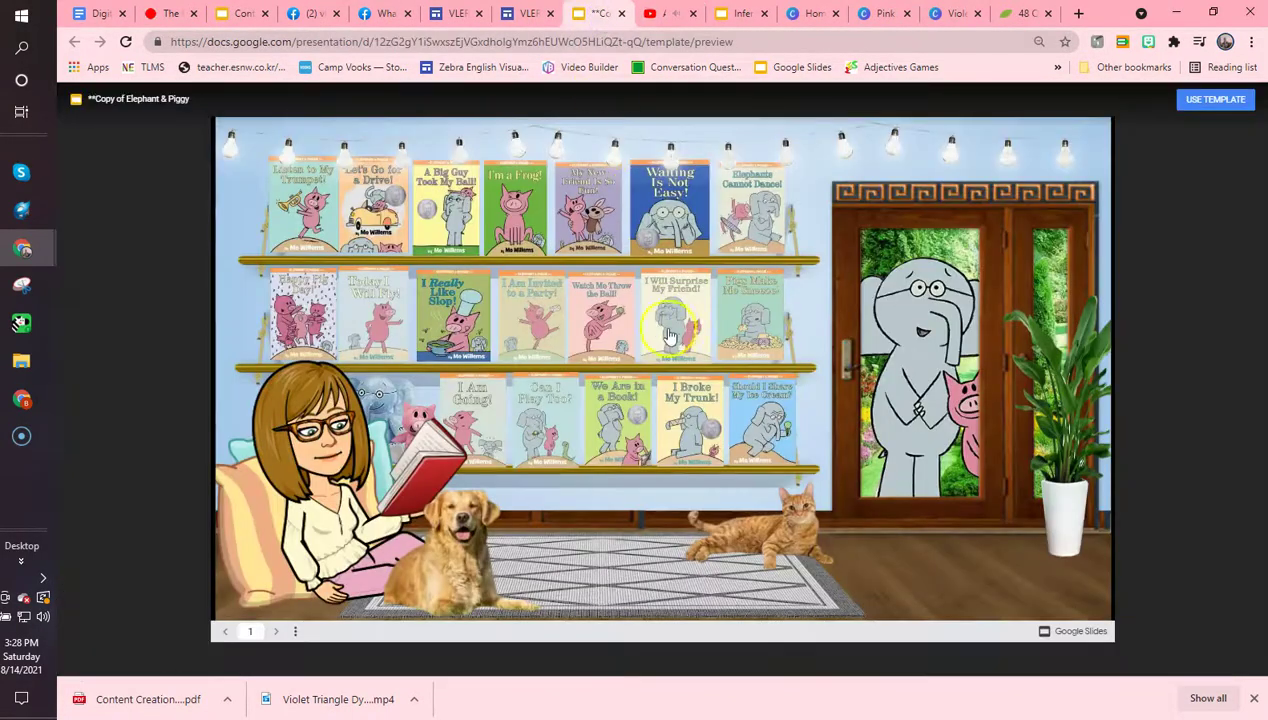